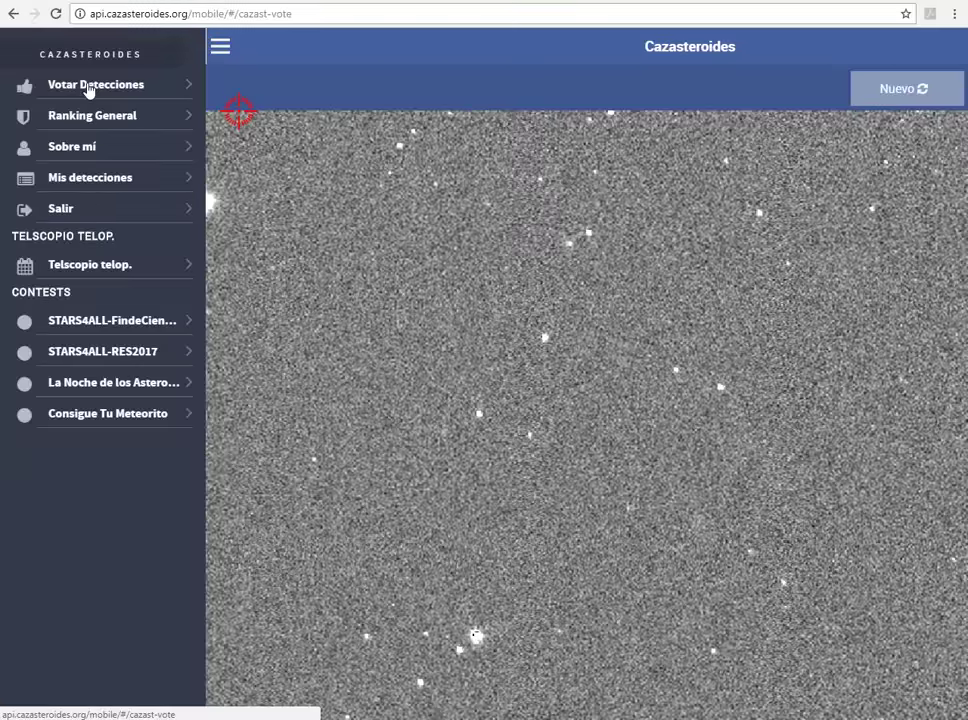
click(88, 88)
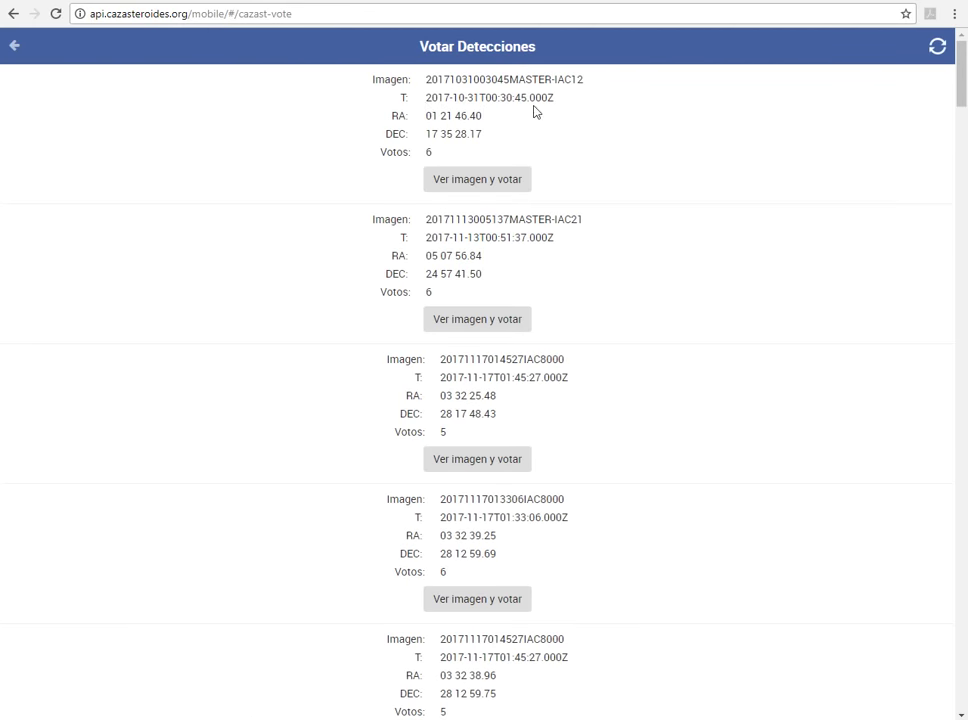
click(522, 188)
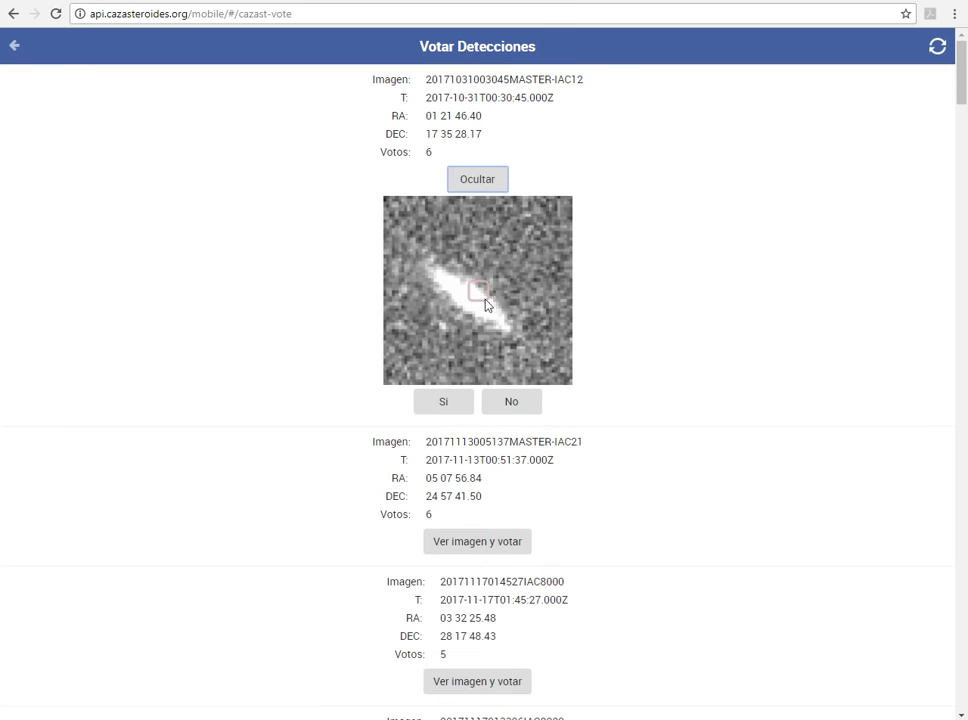
click(509, 403)
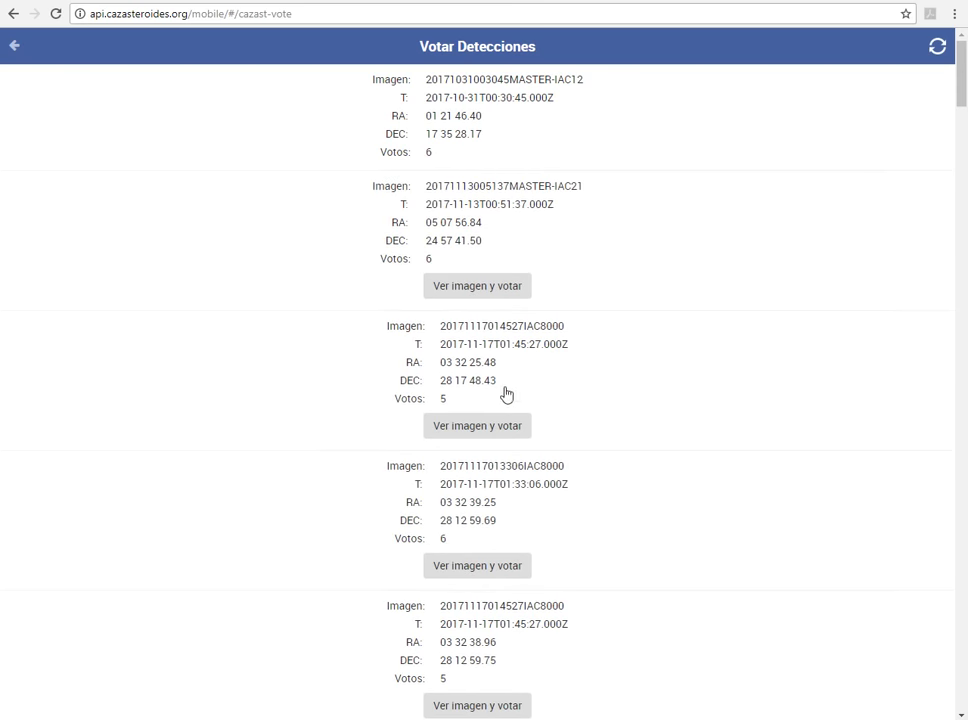
click(498, 294)
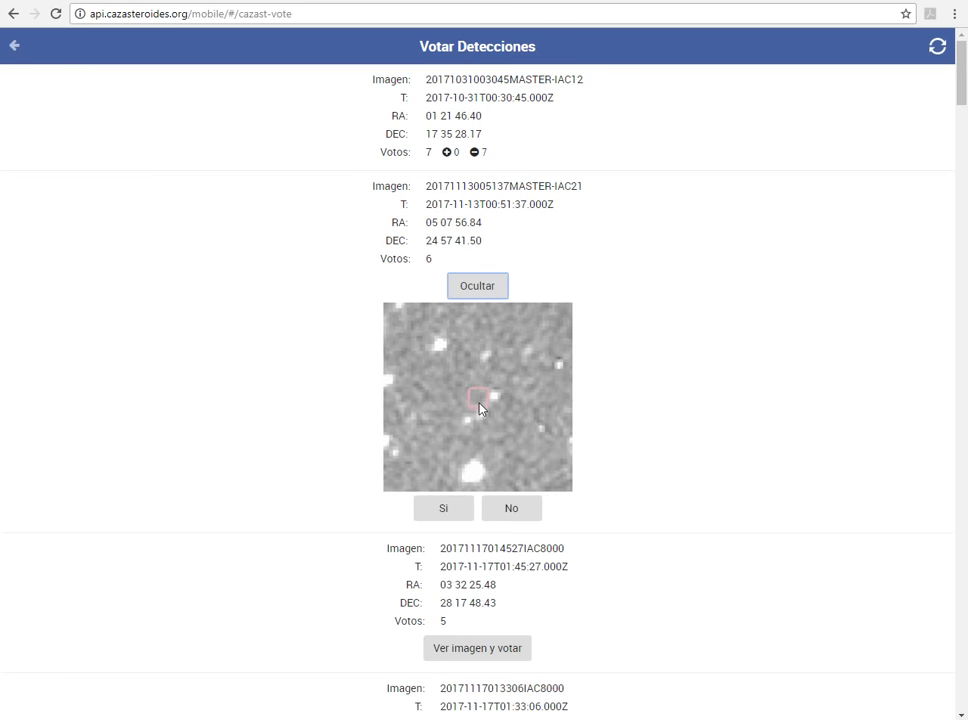
click(511, 508)
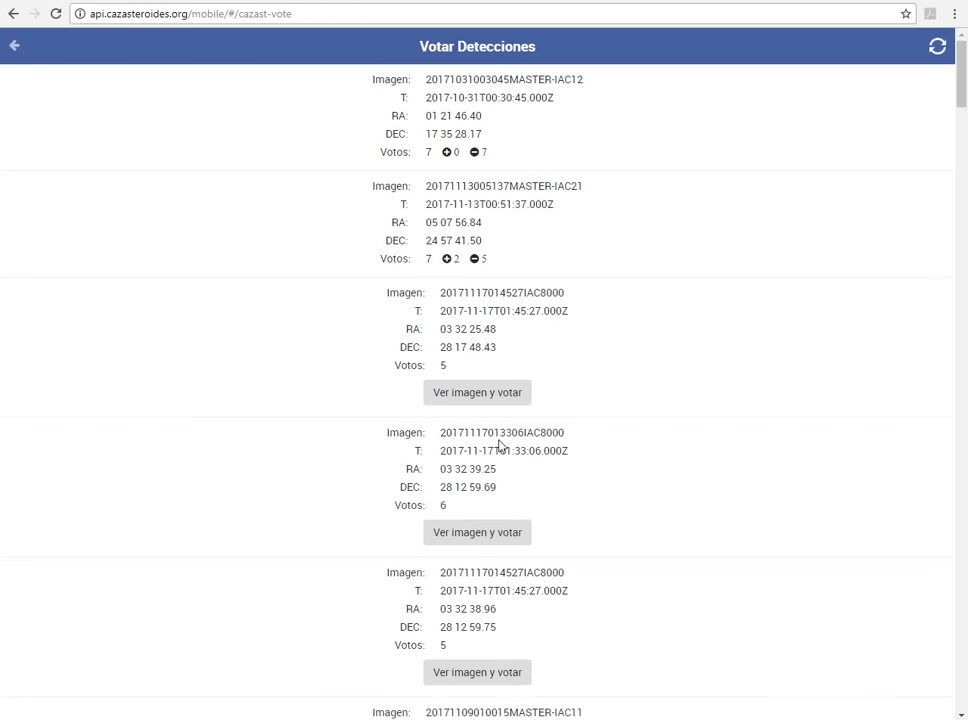
click(477, 396)
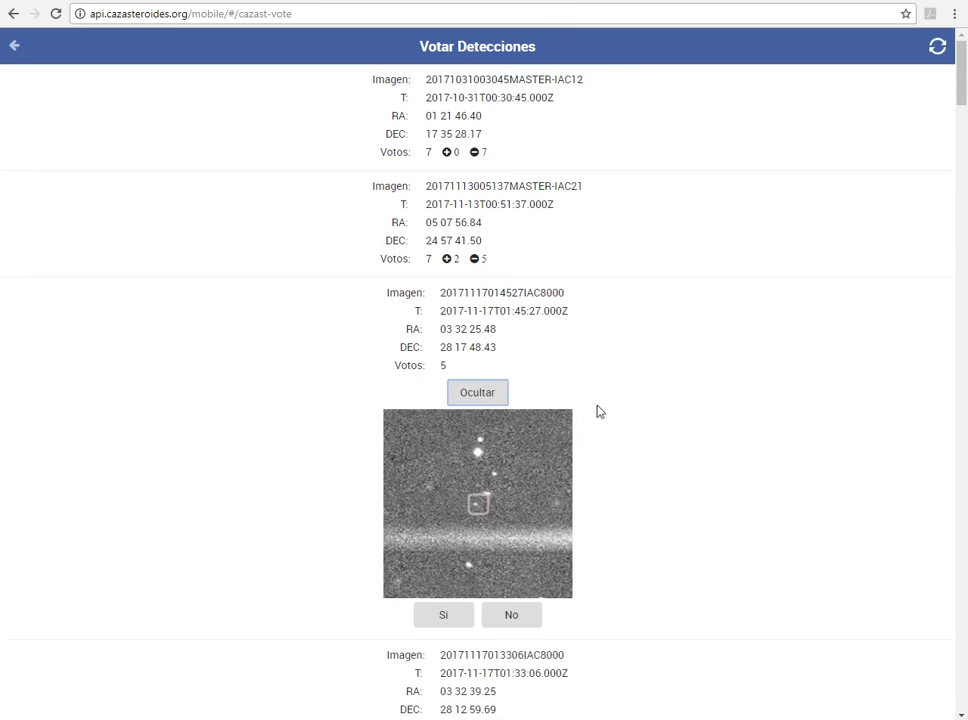
scroll(613, 430, down, 1)
scroll(613, 430, down, 2)
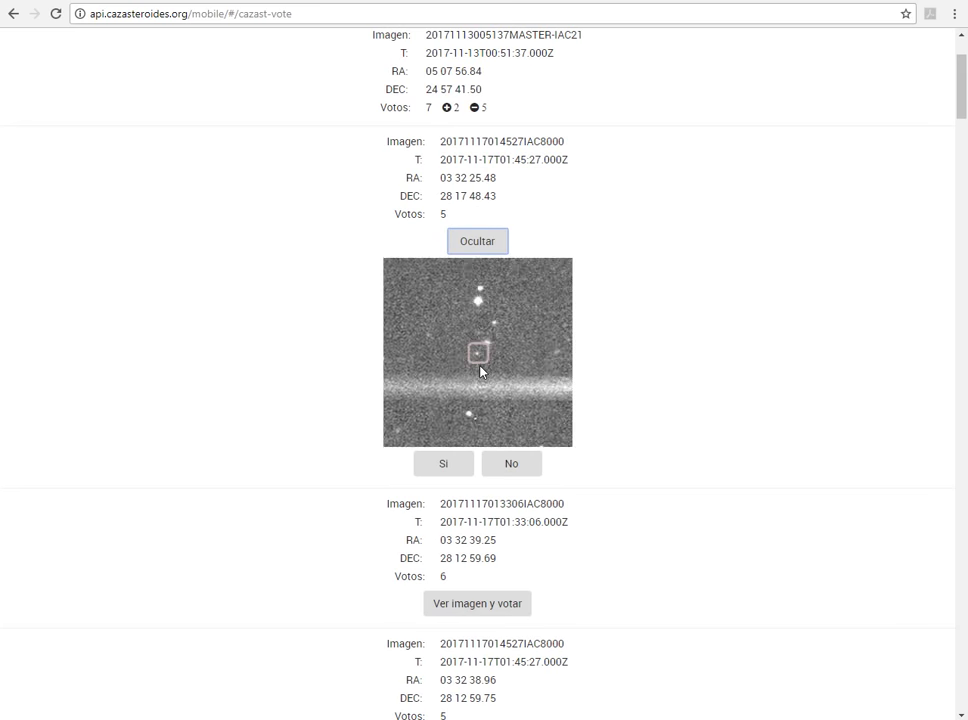
click(443, 465)
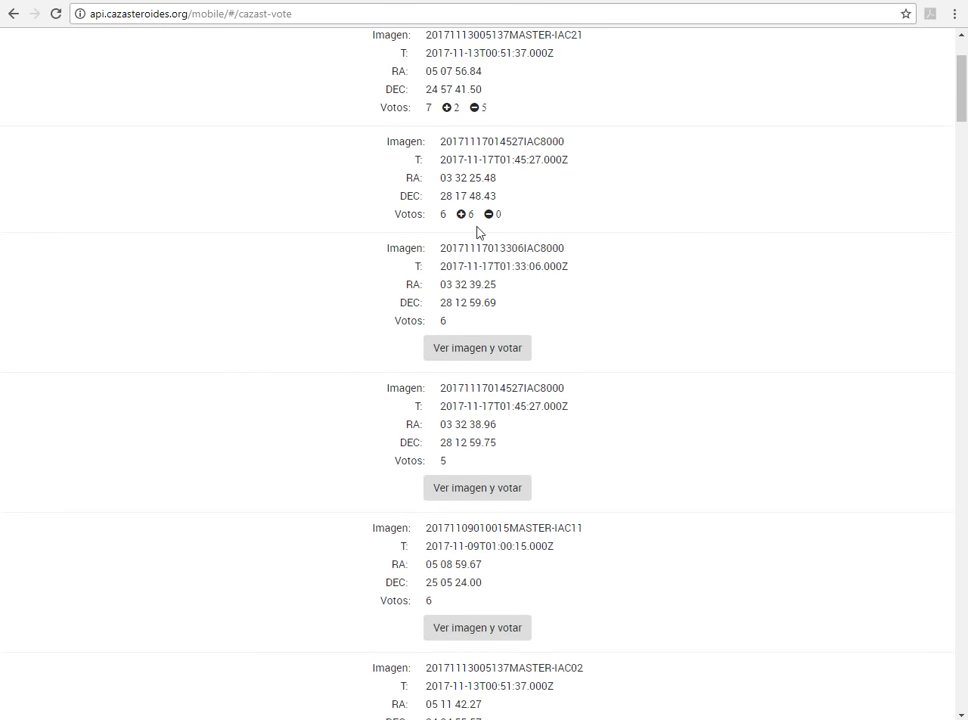
click(472, 350)
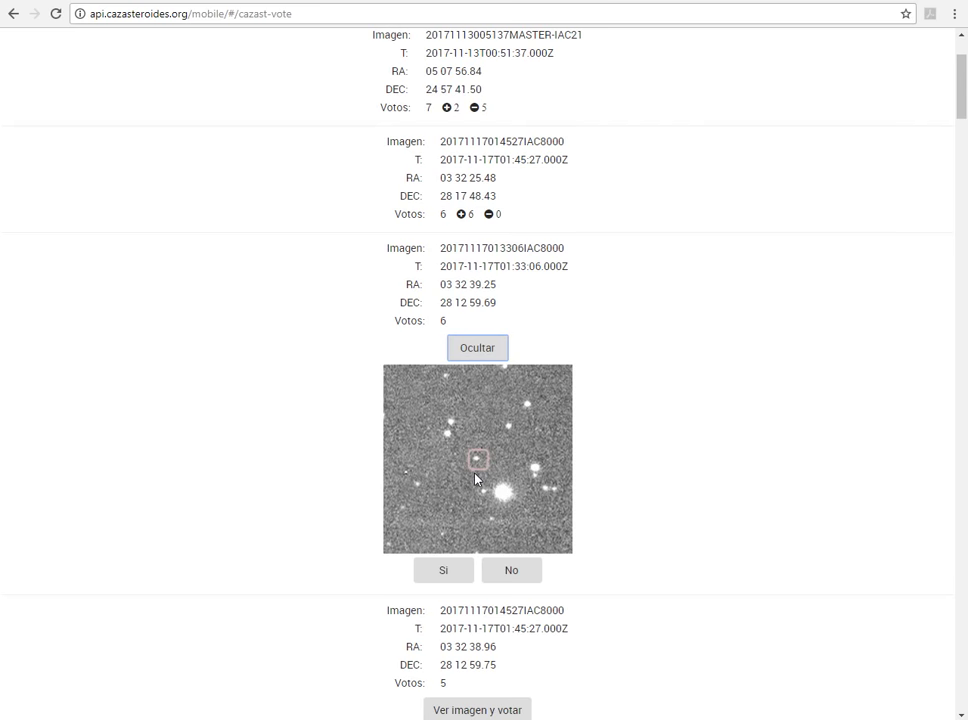
click(446, 572)
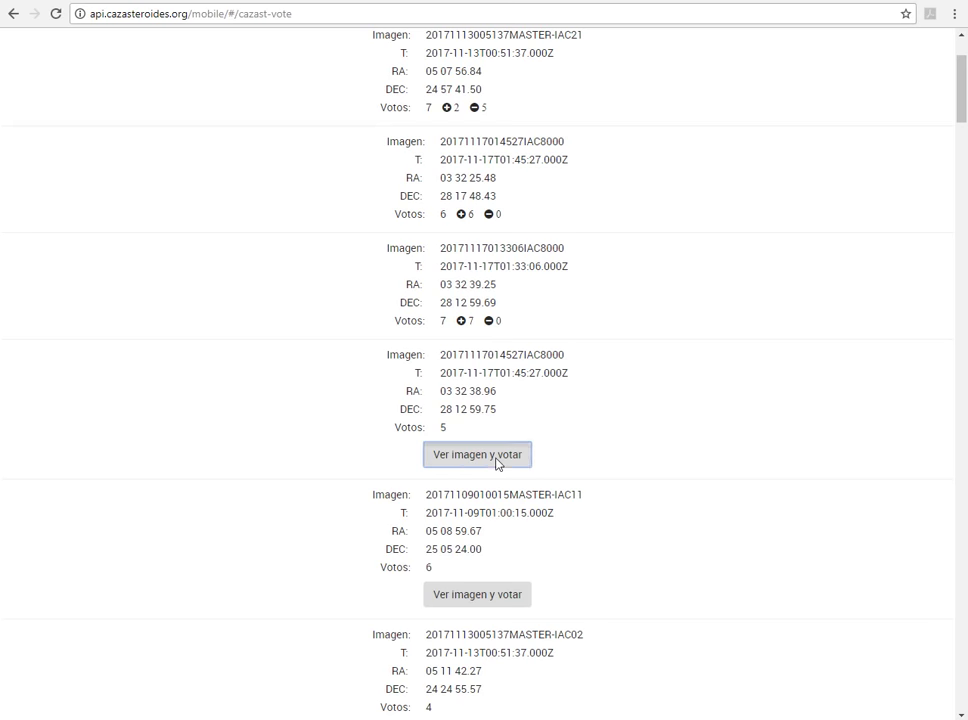
click(498, 458)
scroll(628, 397, down, 4)
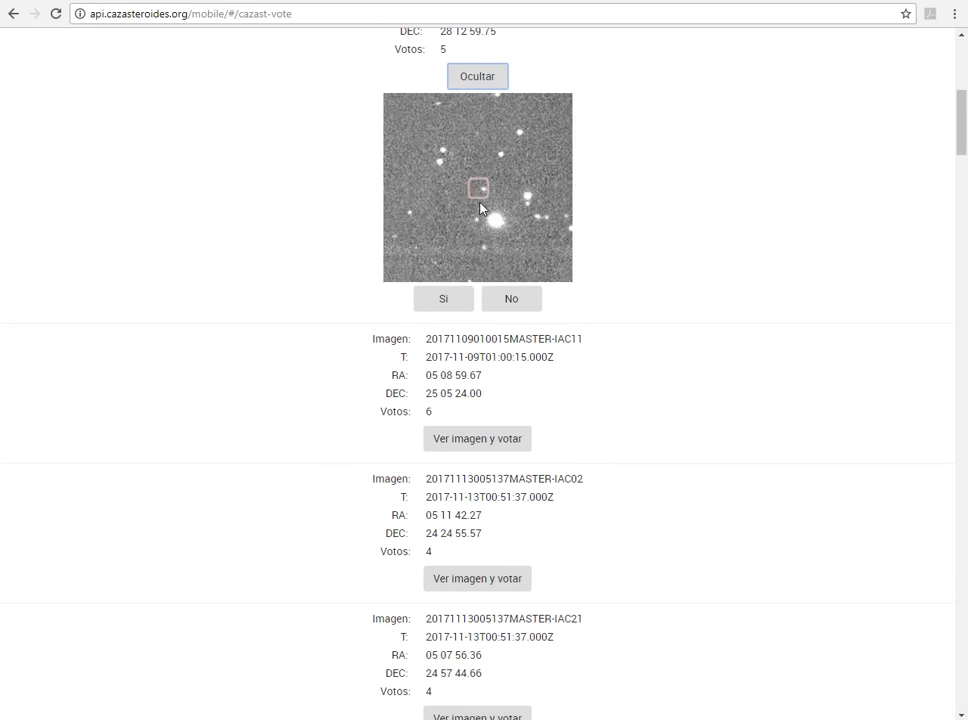
click(443, 298)
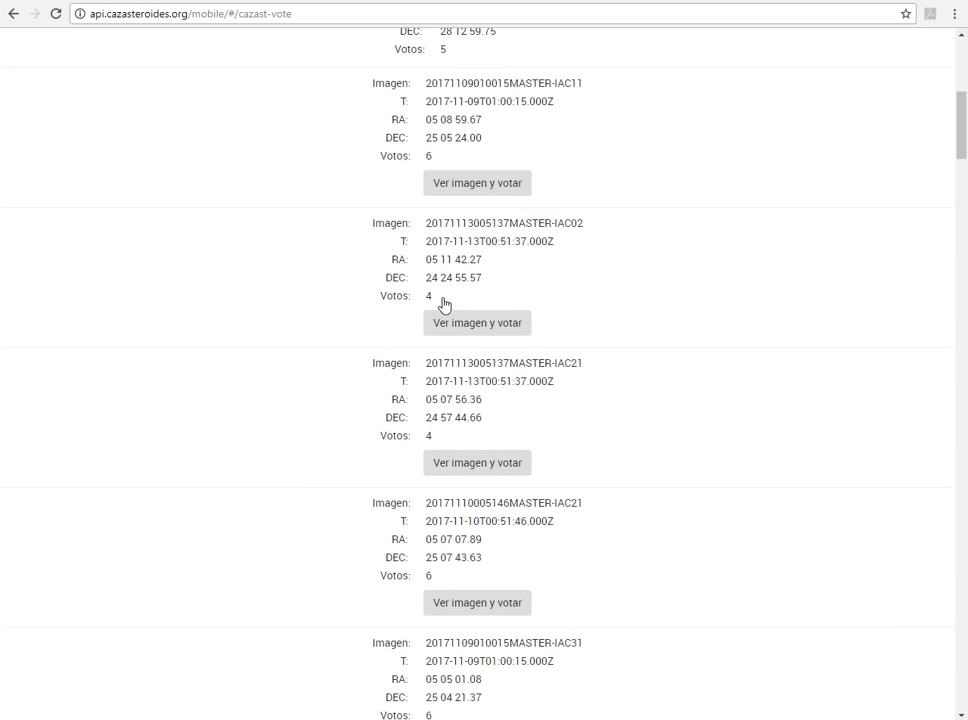
click(459, 182)
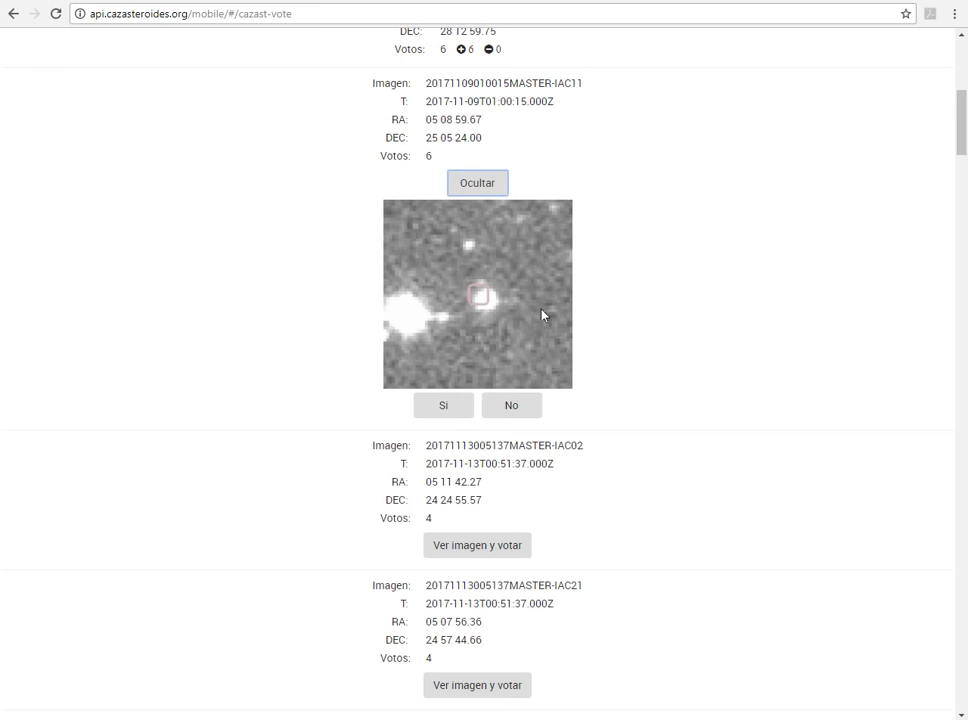
click(506, 414)
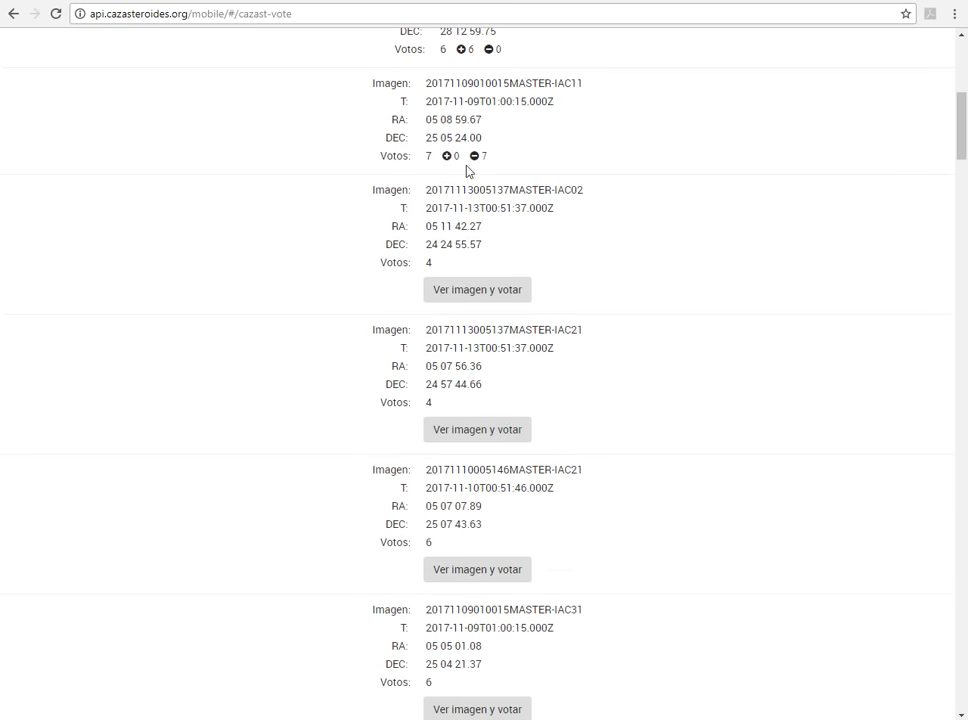
click(484, 292)
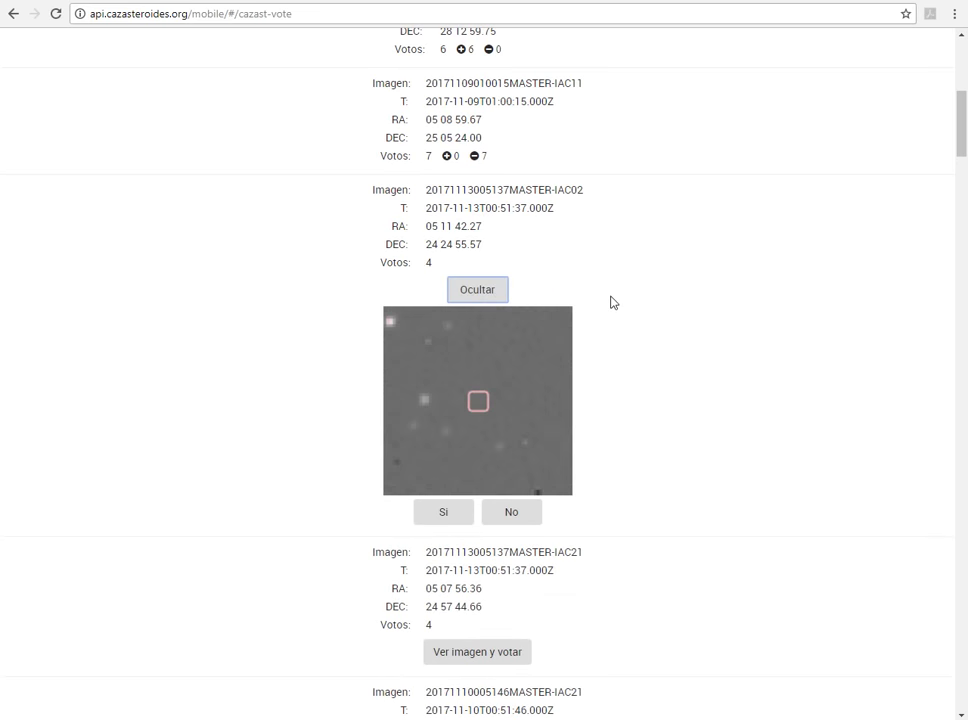
scroll(615, 318, down, 1)
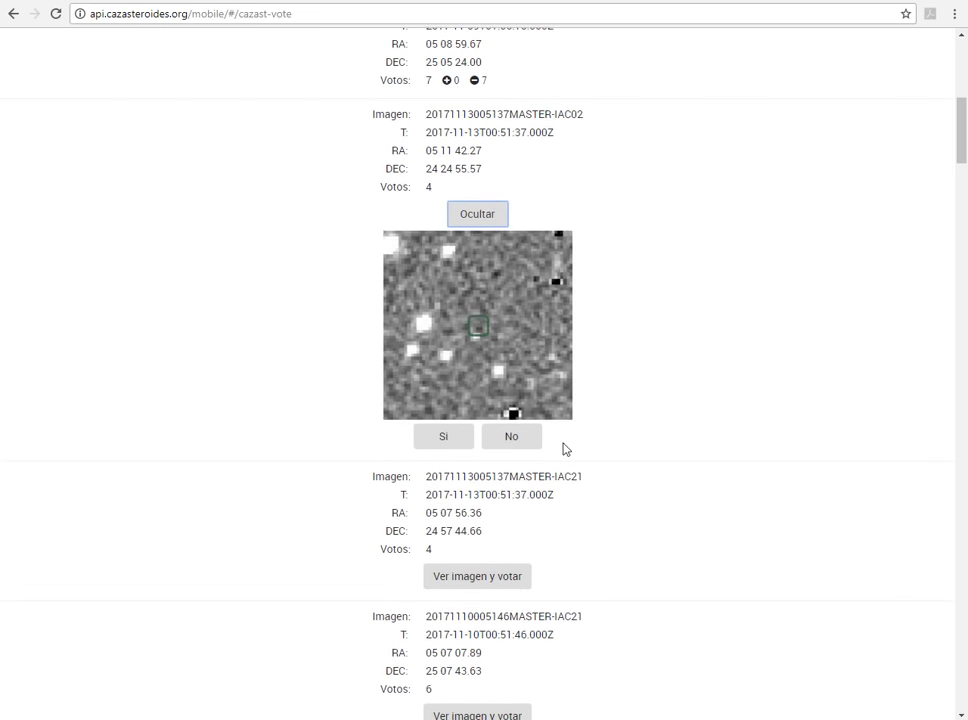
click(512, 445)
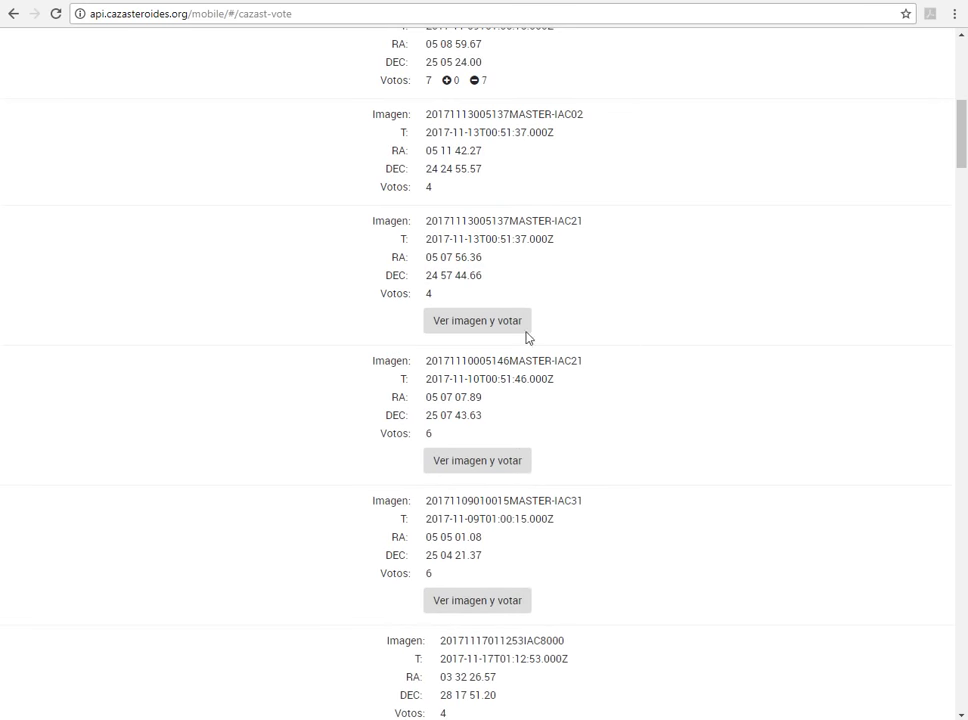
click(480, 320)
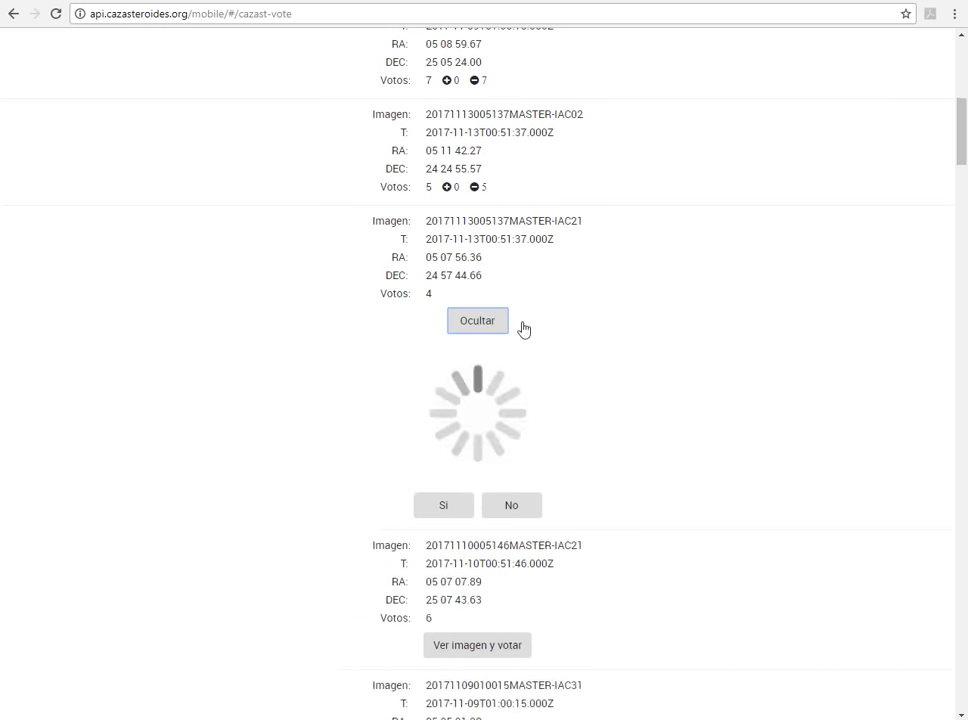
scroll(612, 378, down, 2)
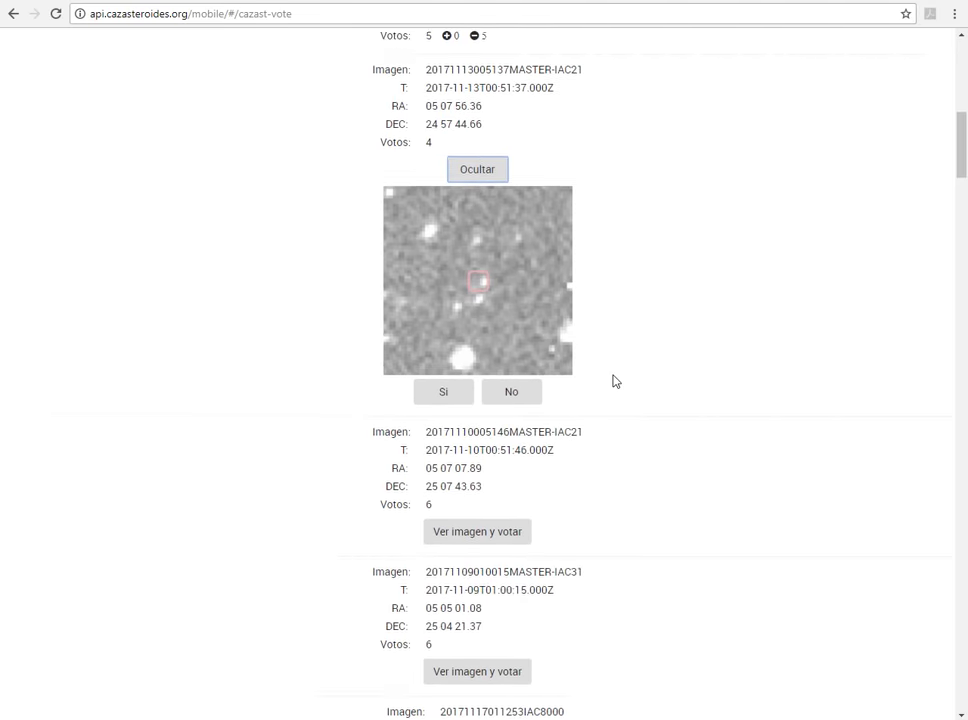
scroll(600, 380, down, 1)
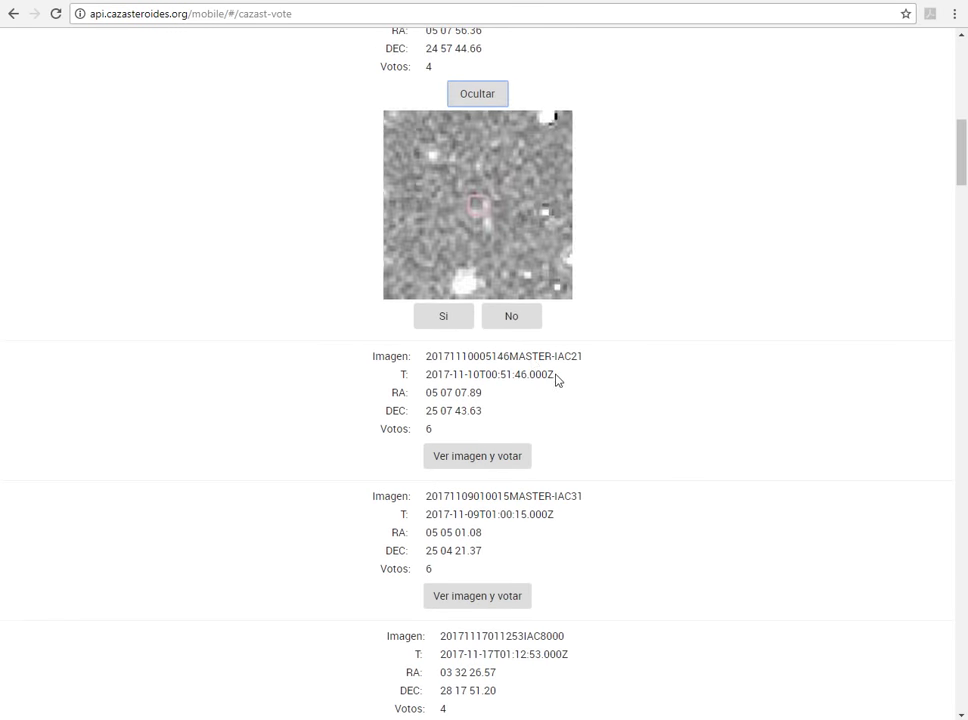
click(516, 321)
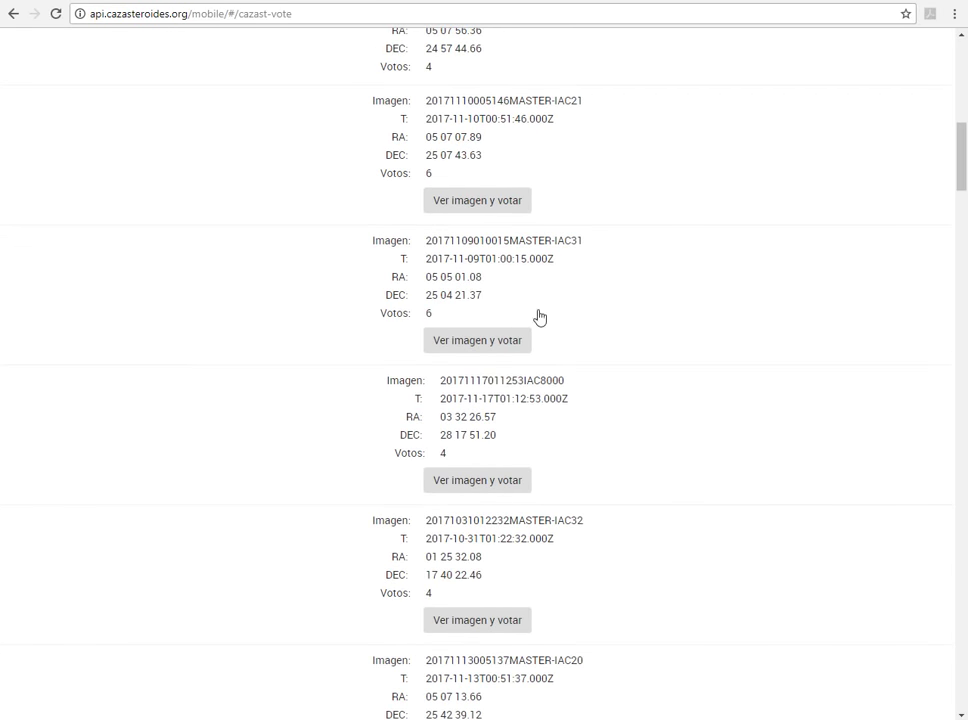
click(478, 203)
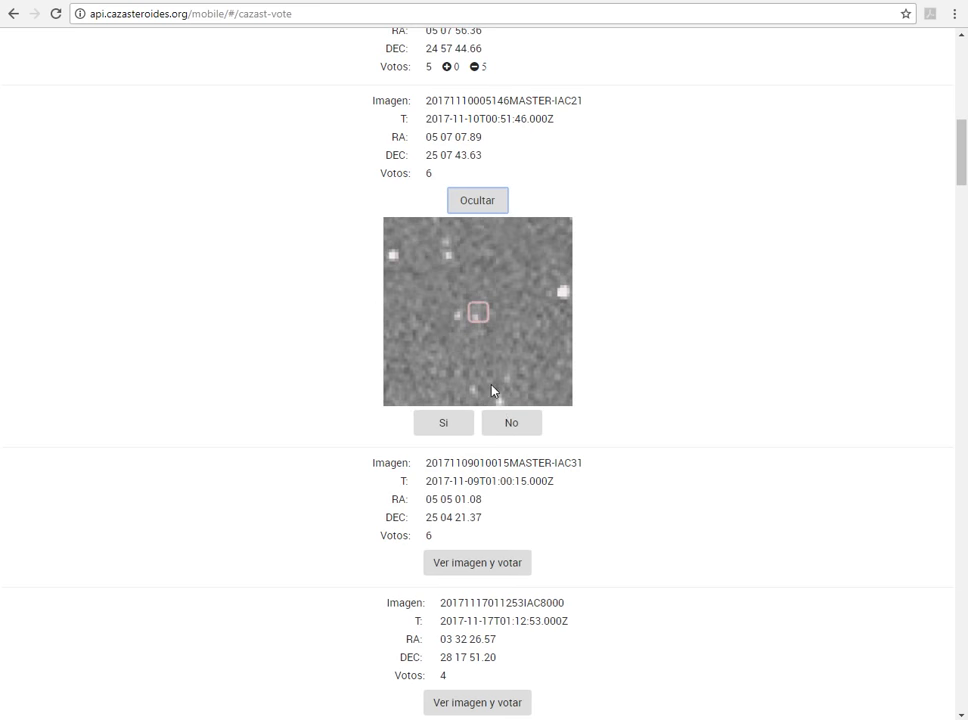
click(511, 422)
click(493, 318)
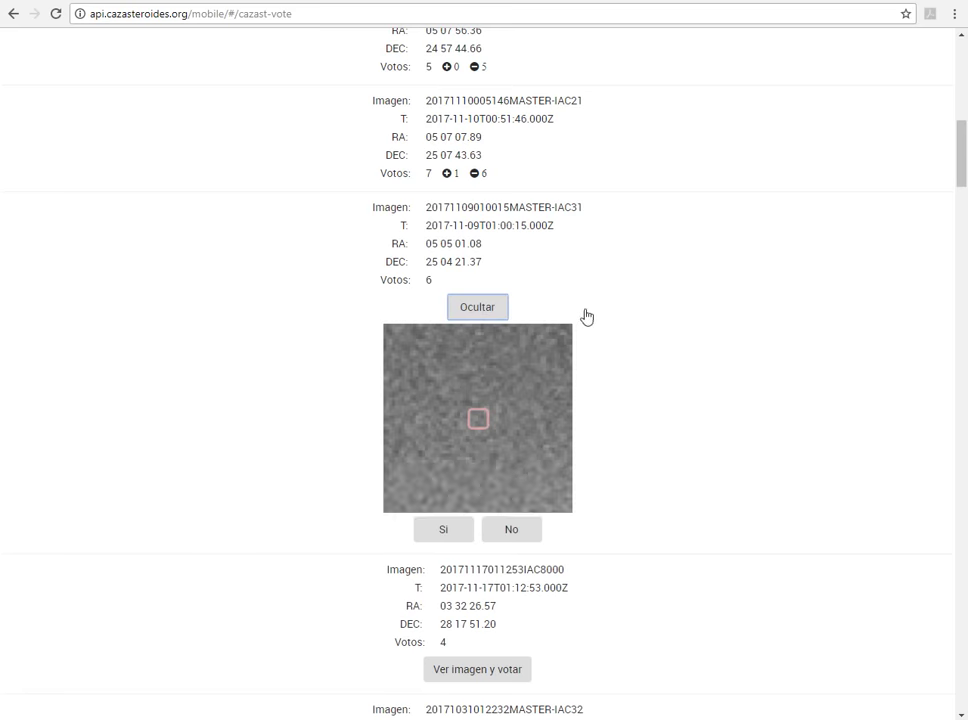
scroll(588, 315, down, 3)
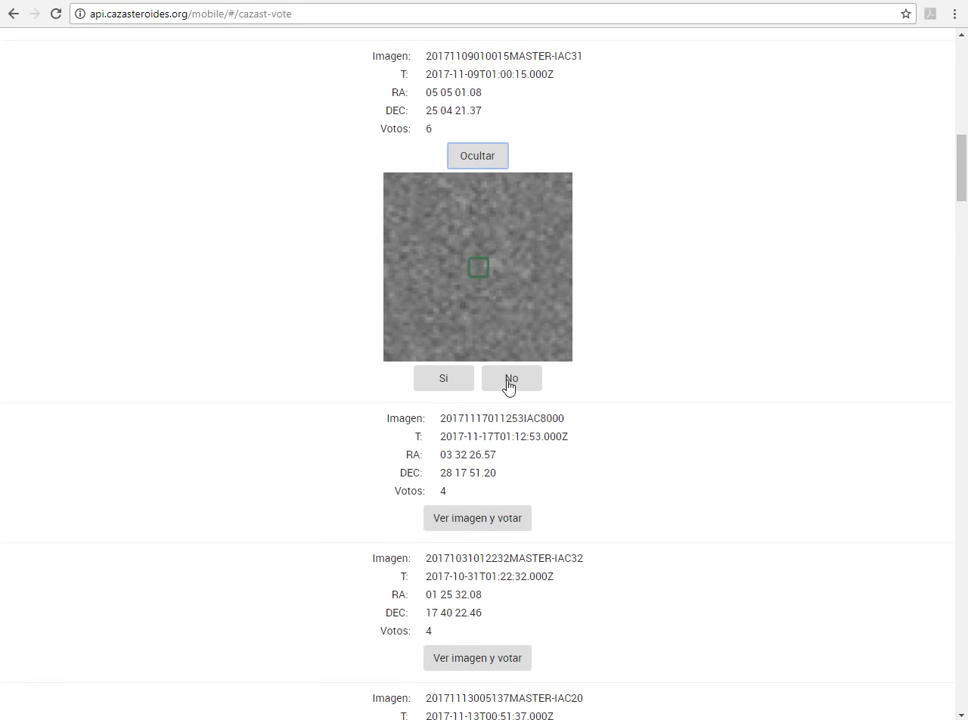
click(510, 385)
scroll(543, 283, down, 2)
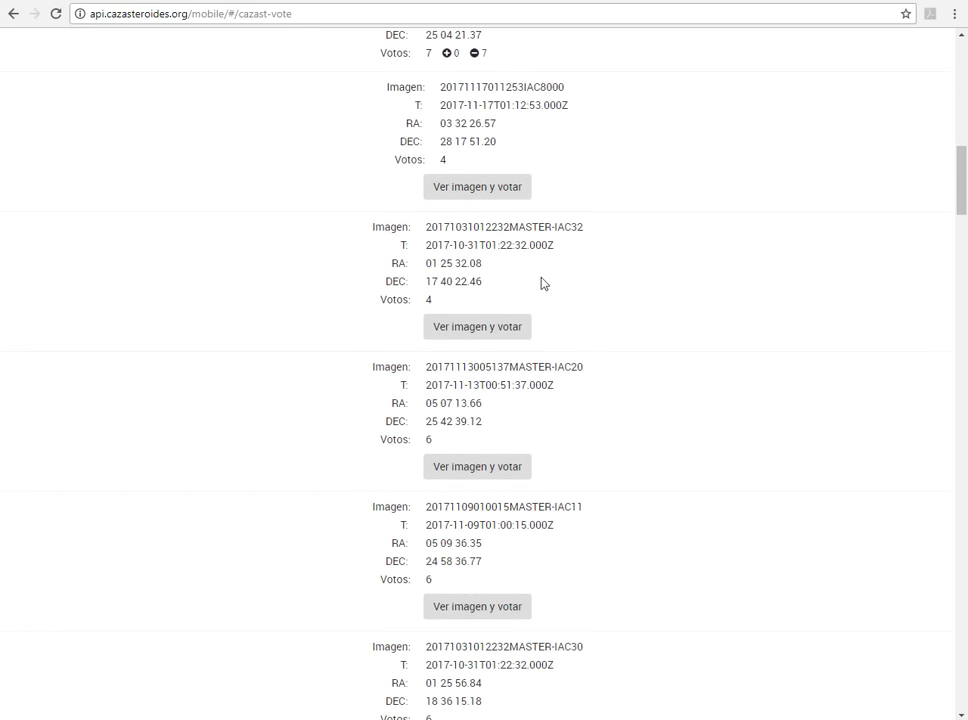
click(483, 188)
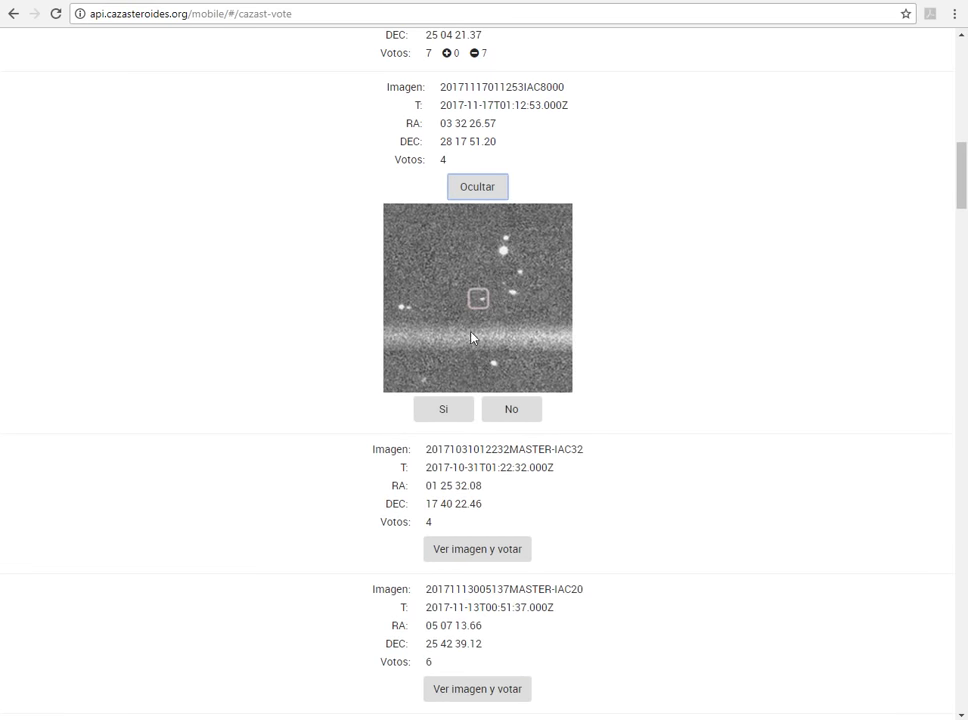
click(457, 410)
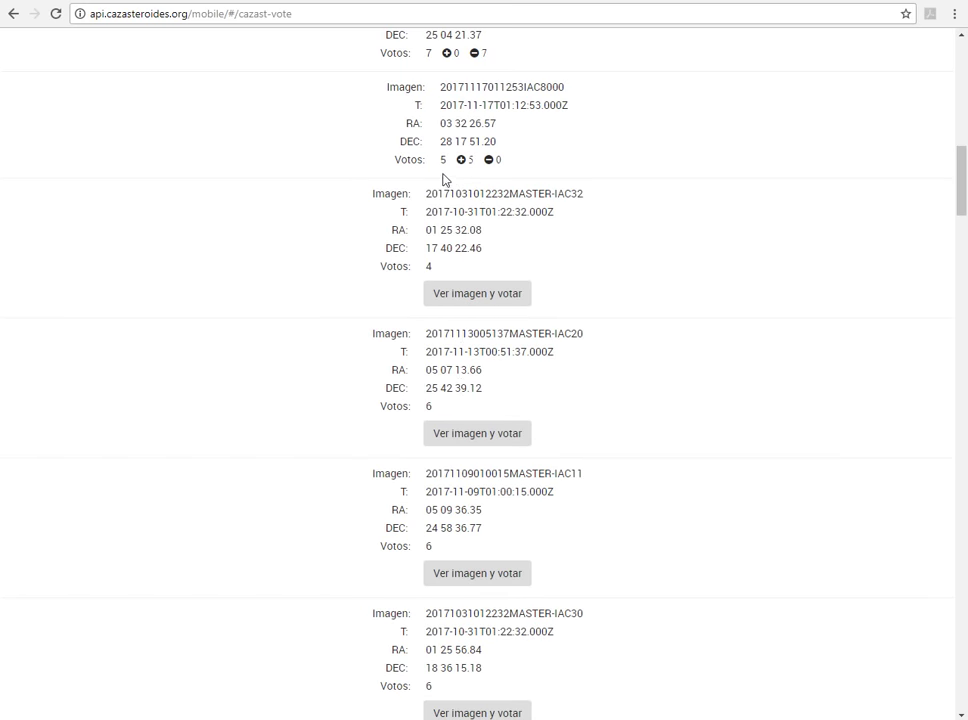
click(476, 297)
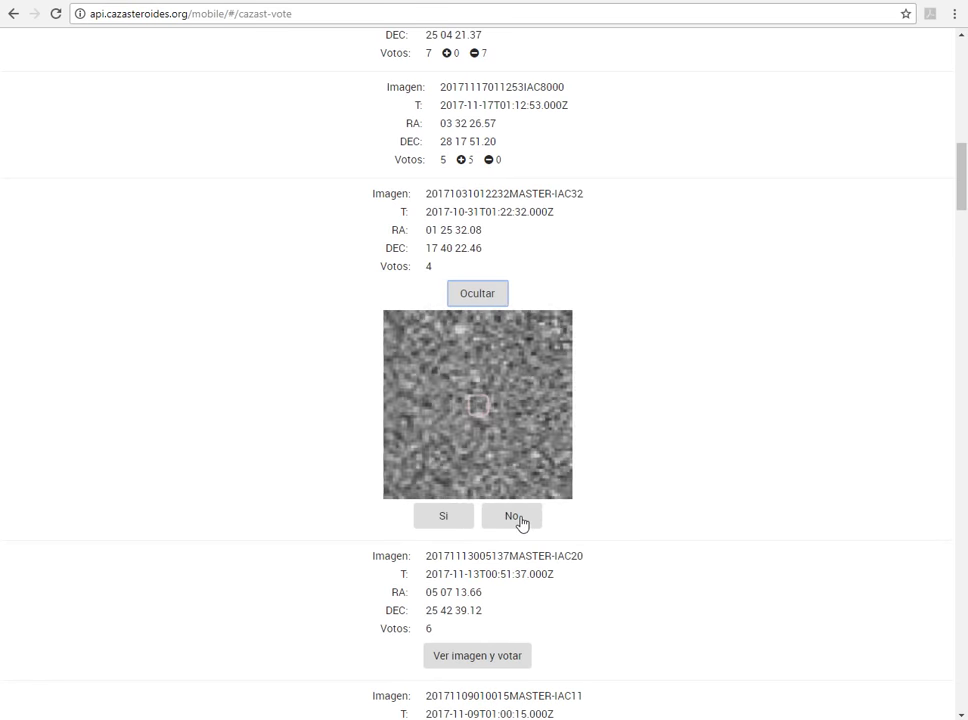
click(521, 521)
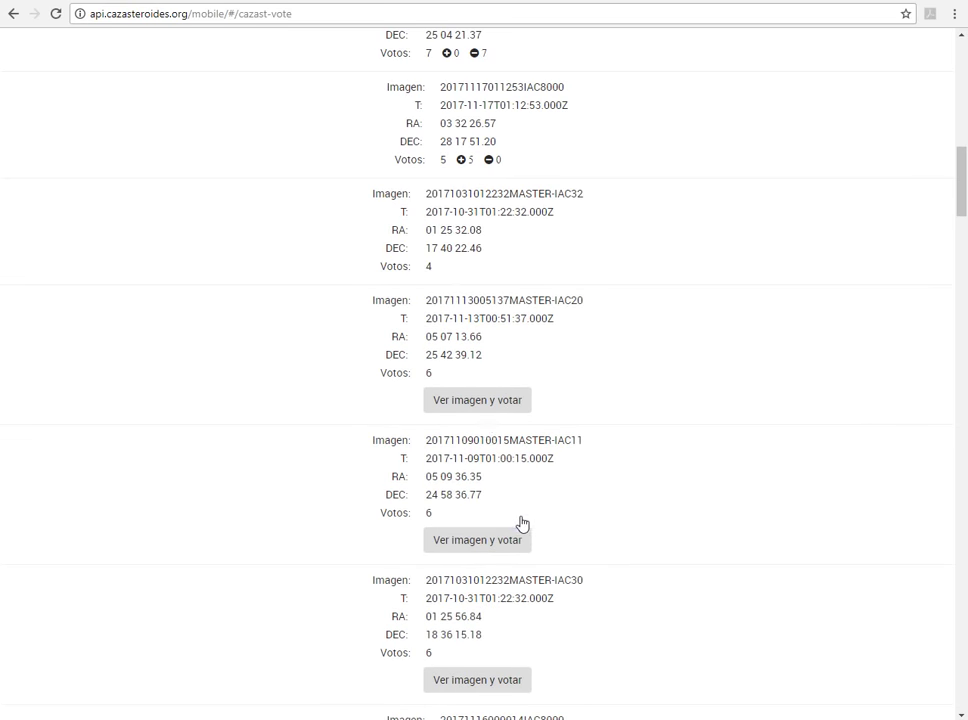
click(486, 402)
scroll(561, 488, down, 1)
scroll(559, 487, down, 1)
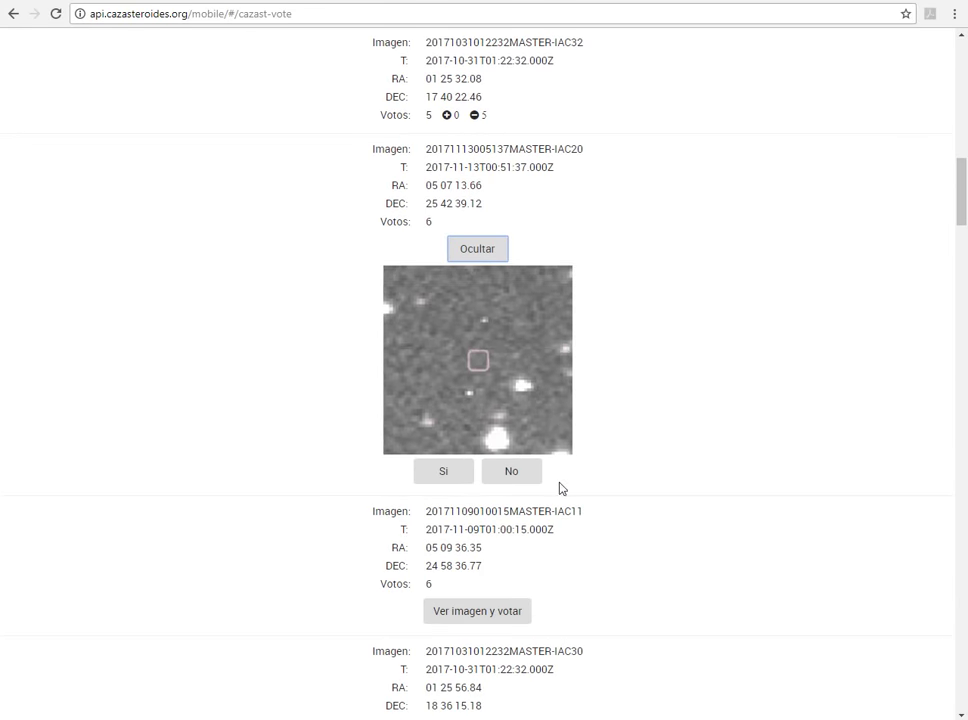
click(506, 474)
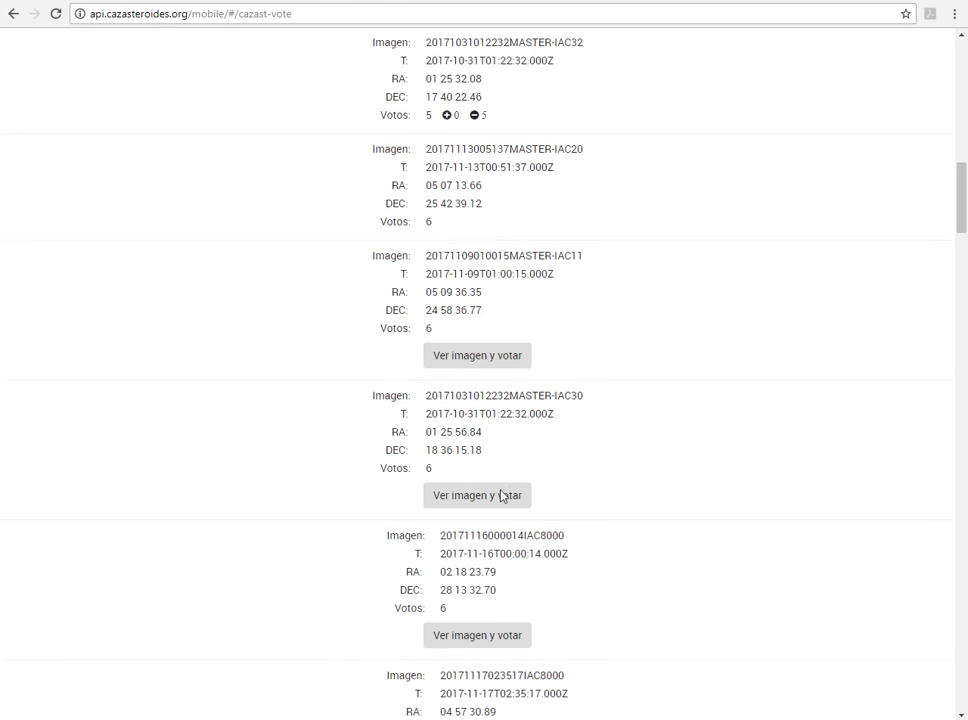
click(478, 358)
scroll(566, 427, down, 1)
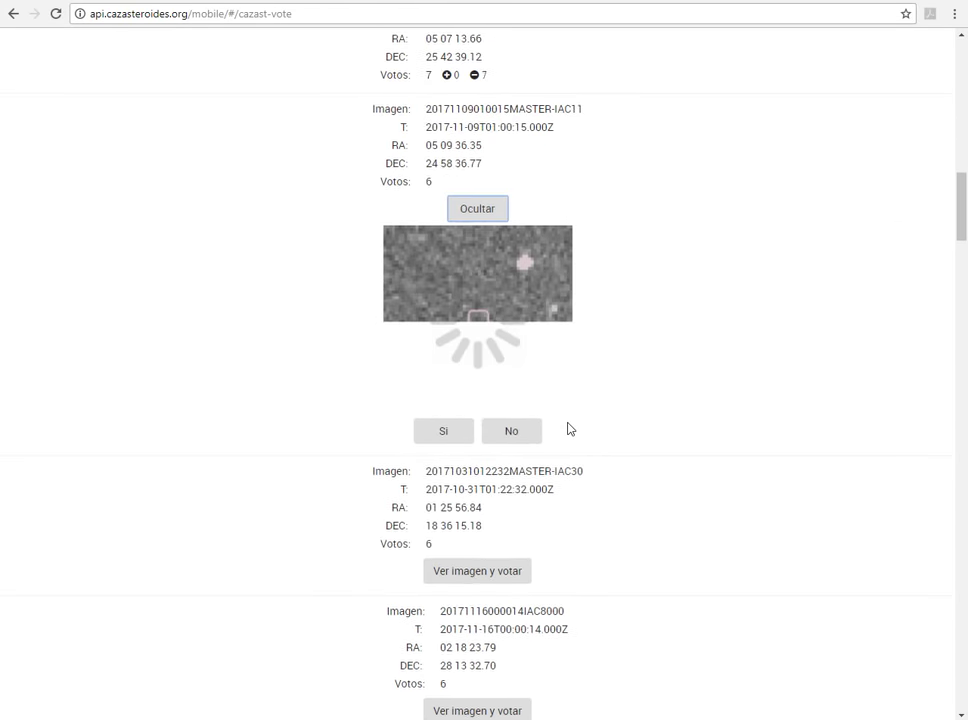
click(510, 430)
click(478, 312)
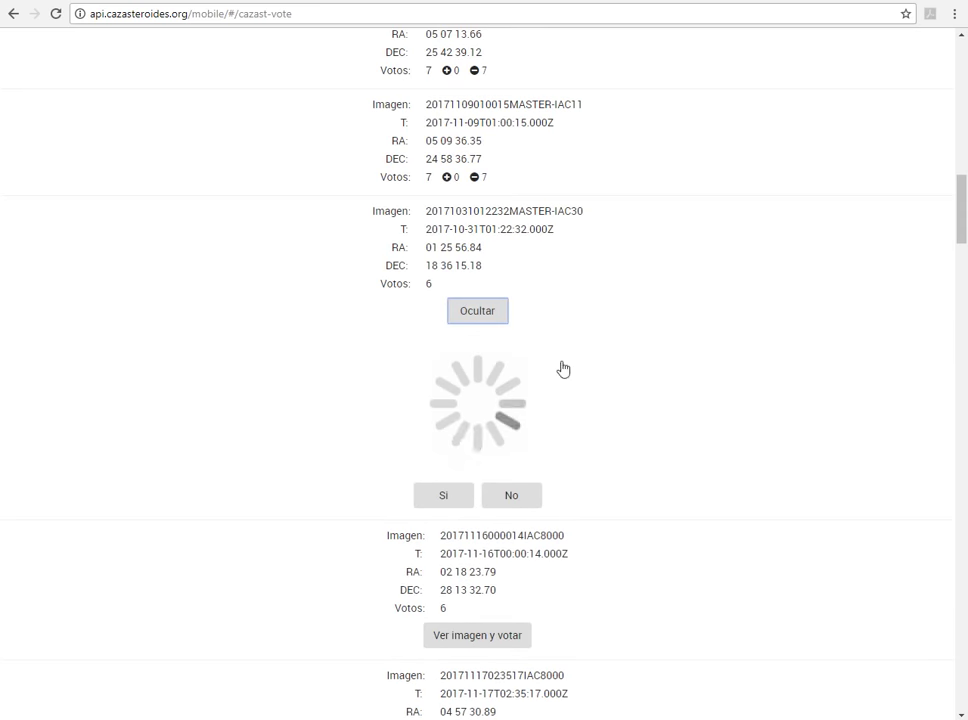
scroll(530, 400, down, 1)
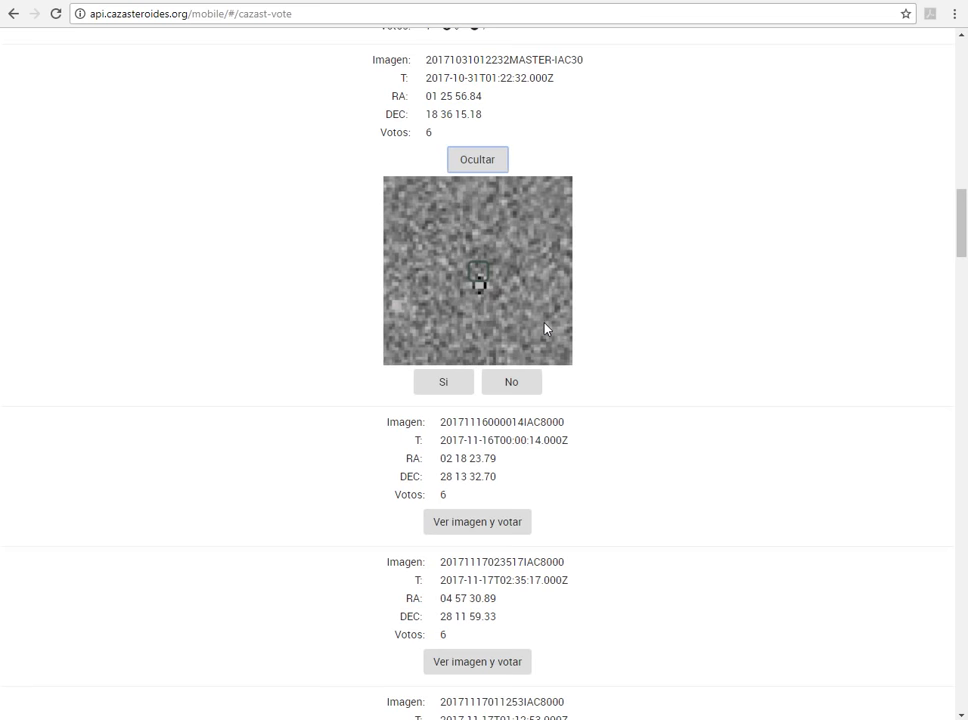
click(511, 384)
click(473, 272)
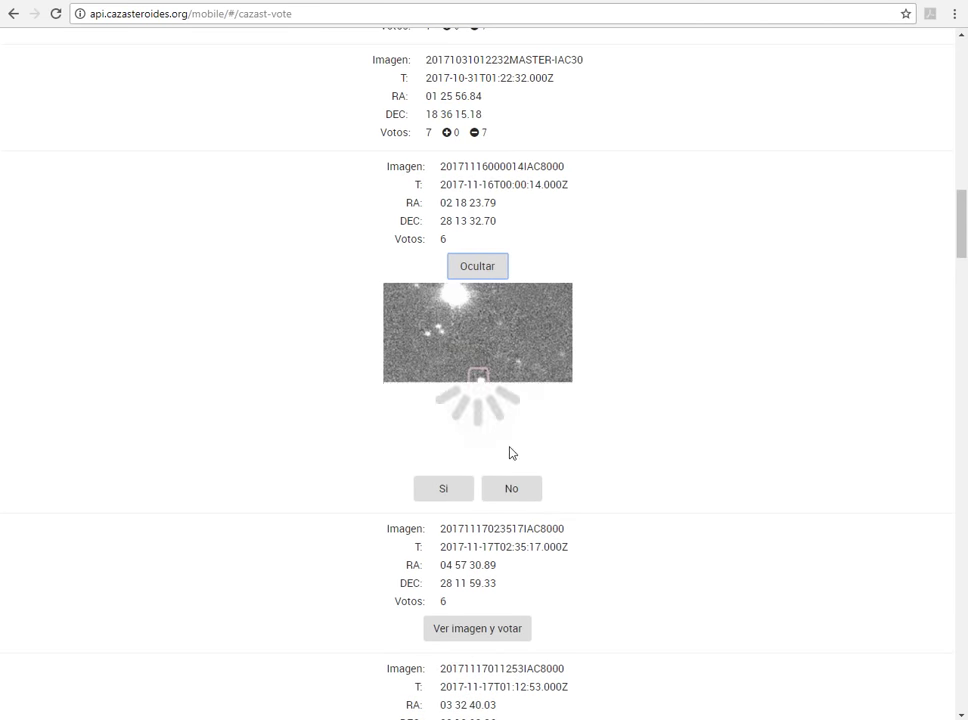
click(444, 490)
click(477, 386)
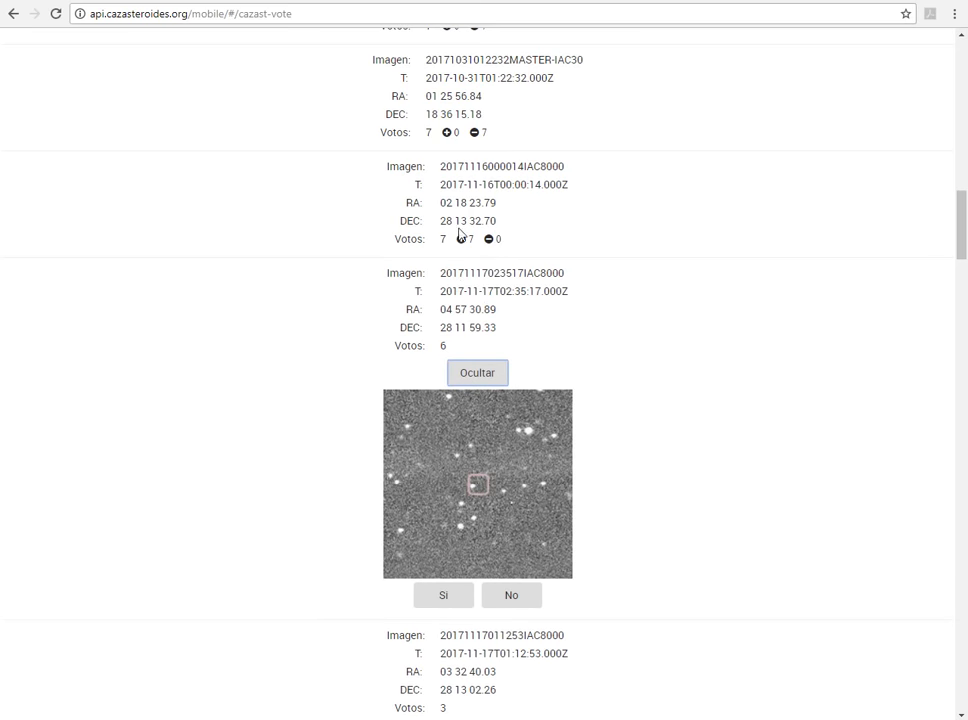
scroll(591, 442, down, 2)
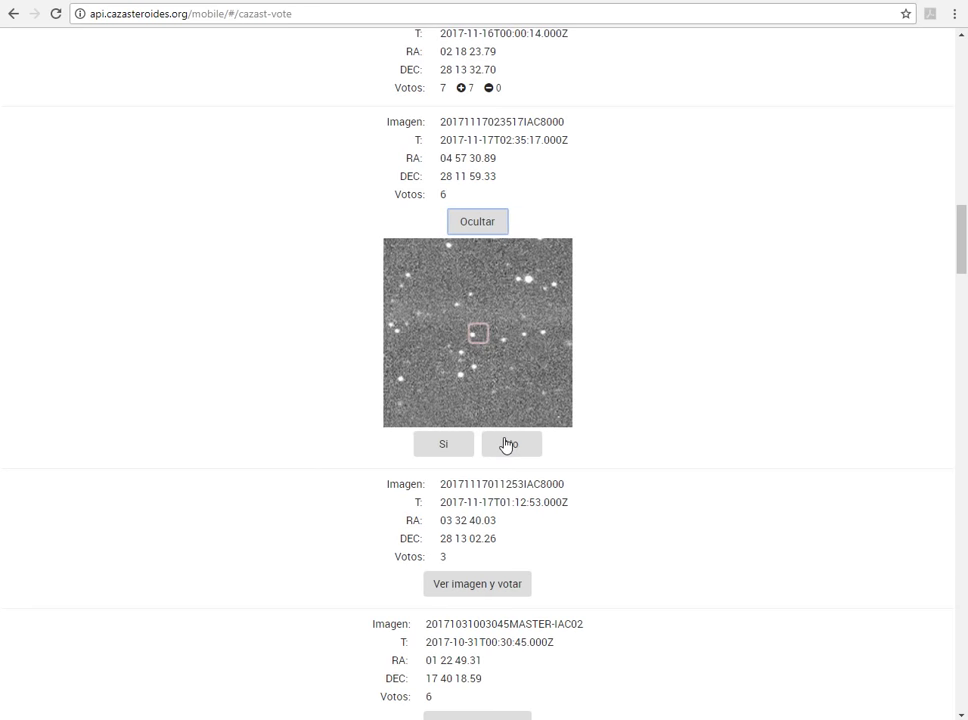
click(504, 443)
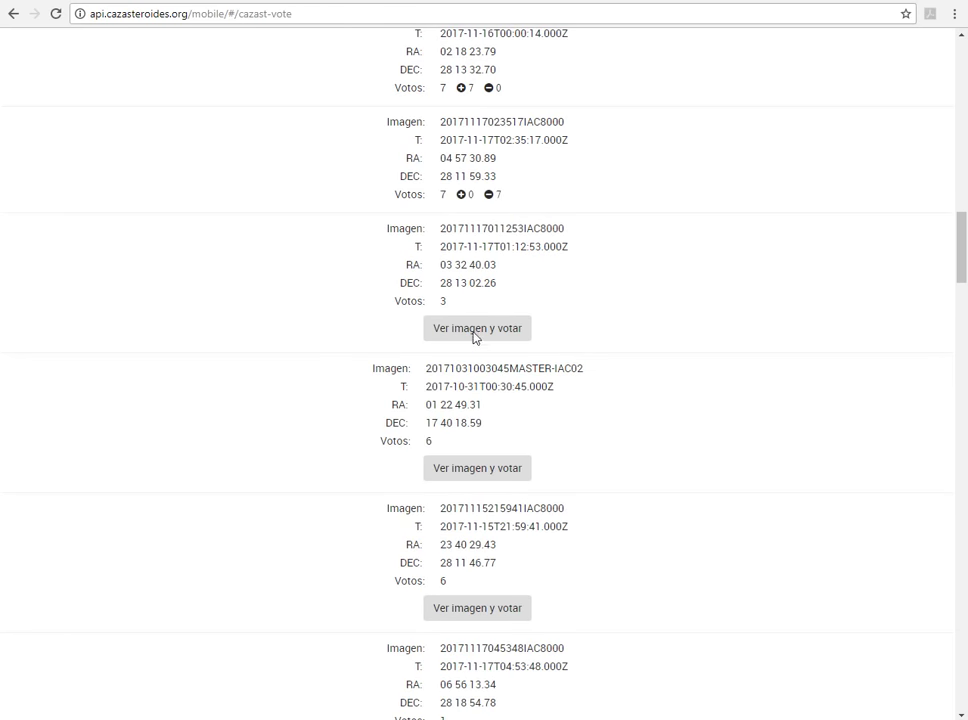
click(492, 330)
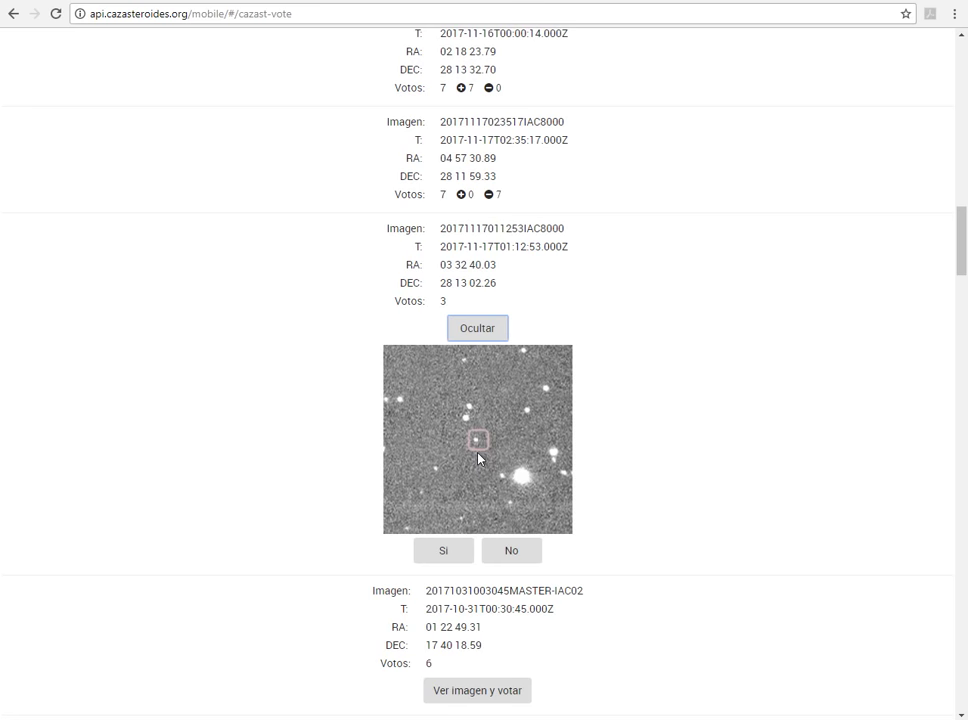
click(446, 551)
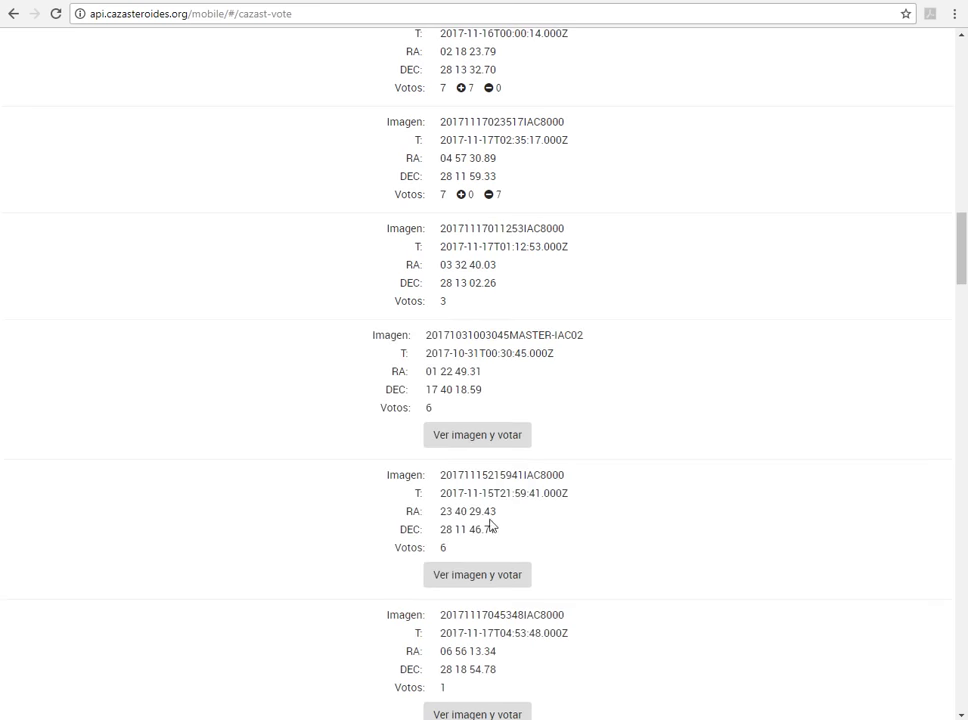
click(485, 435)
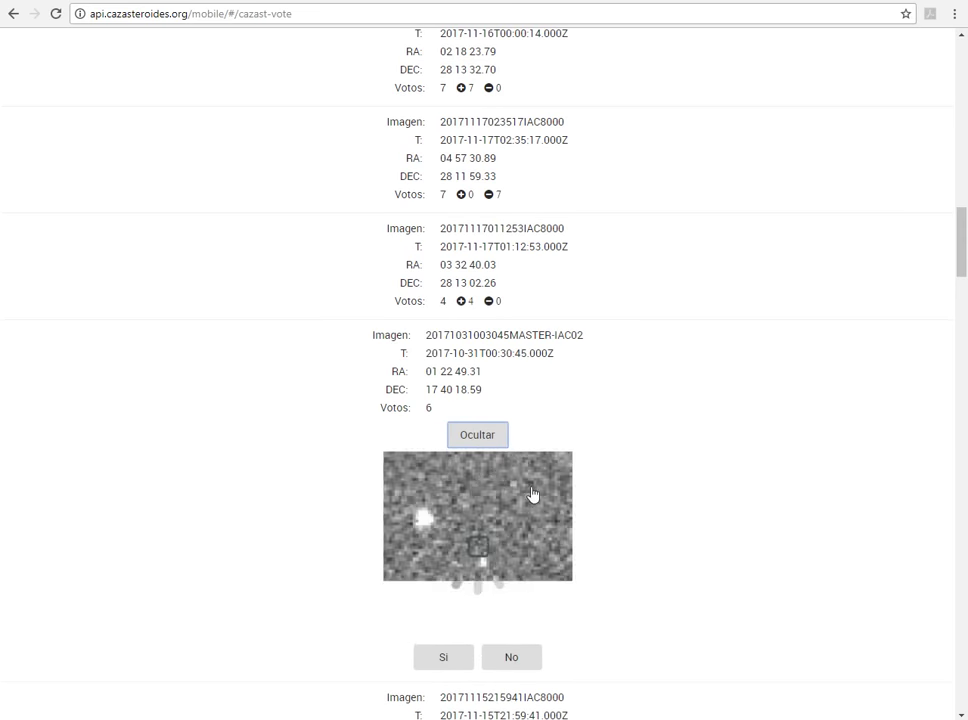
scroll(547, 512, down, 1)
scroll(530, 511, down, 1)
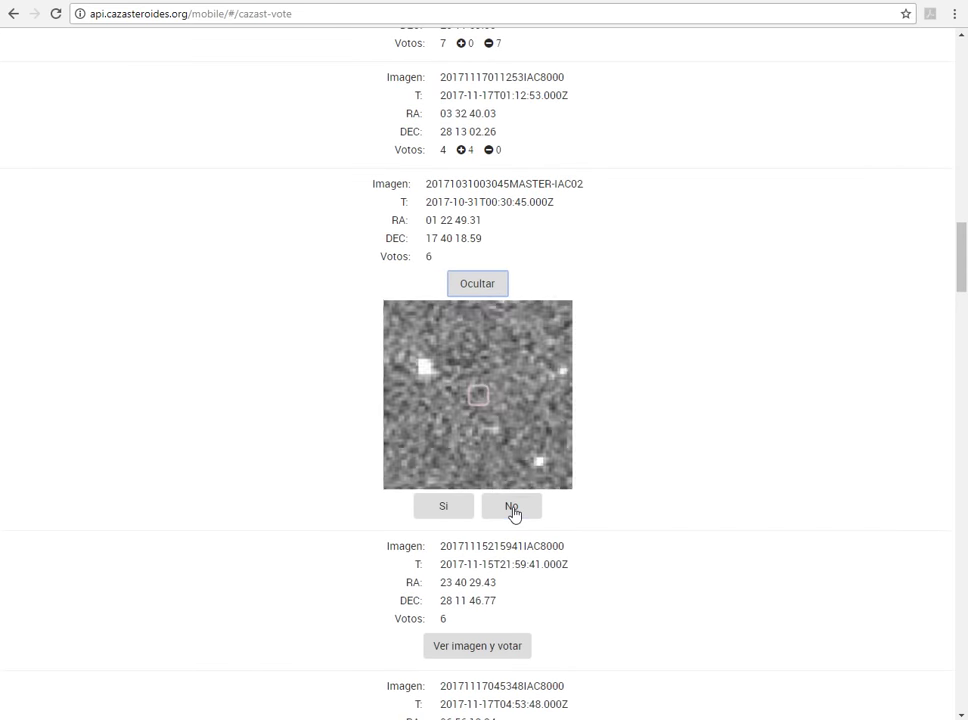
click(512, 512)
click(479, 393)
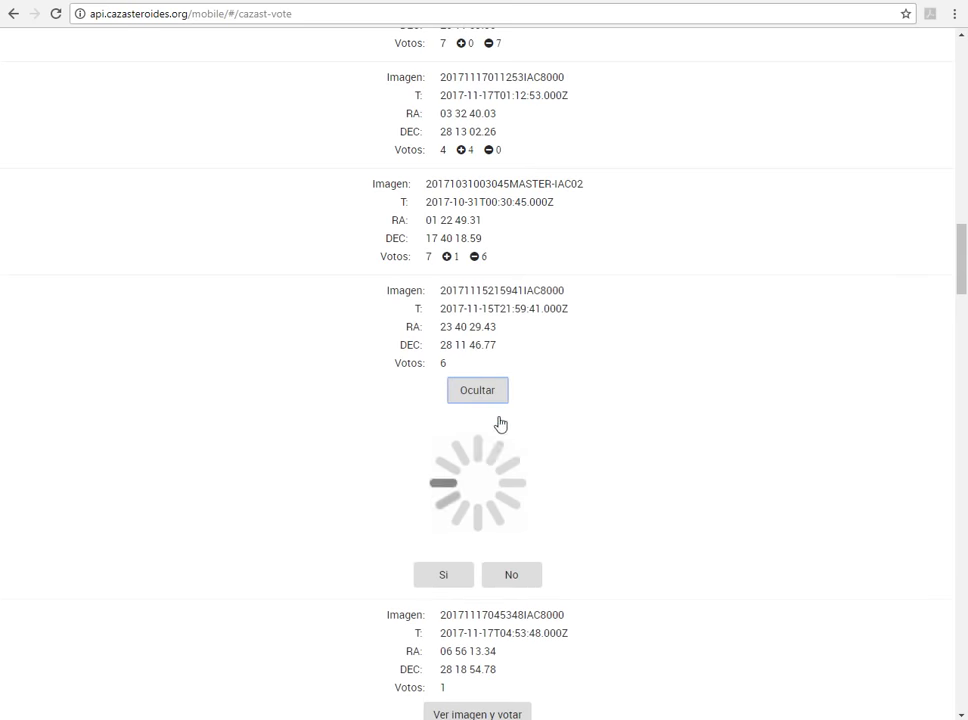
scroll(509, 490, down, 2)
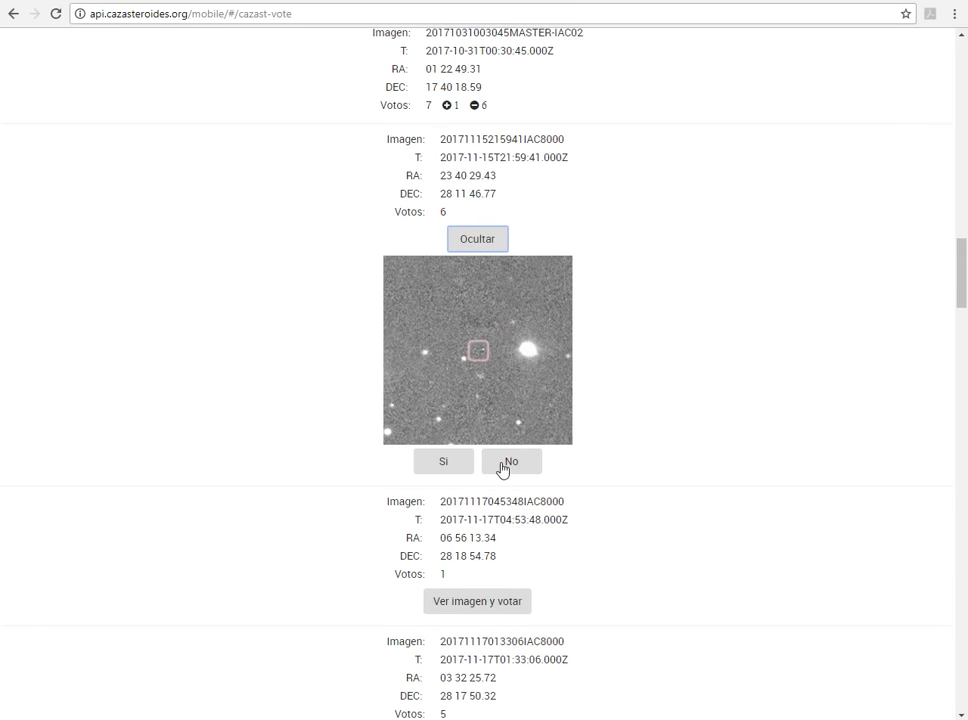
click(503, 465)
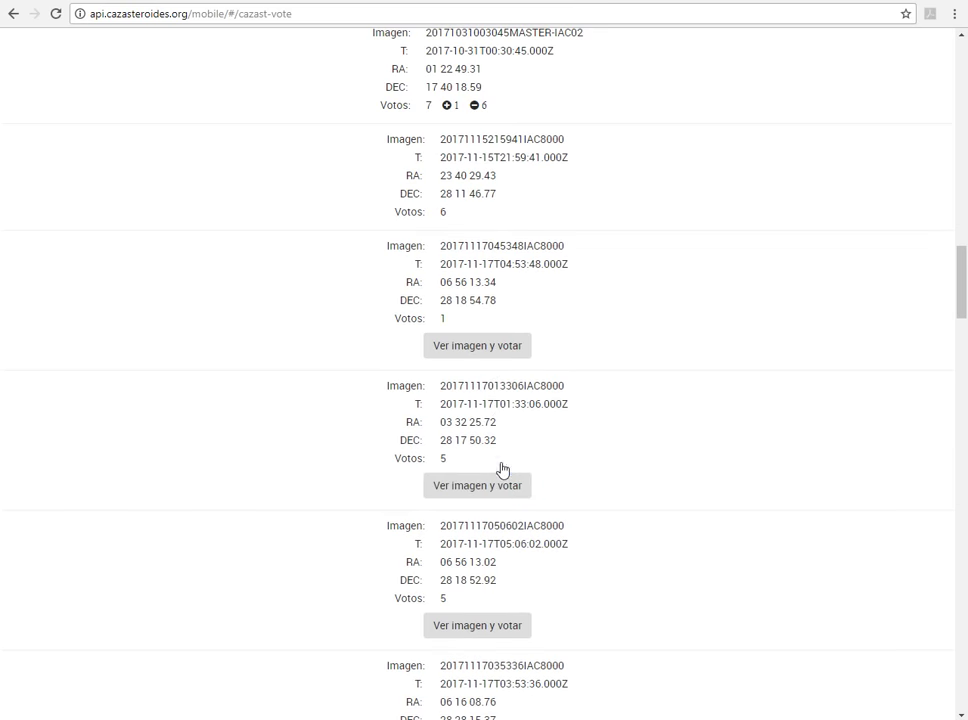
click(490, 354)
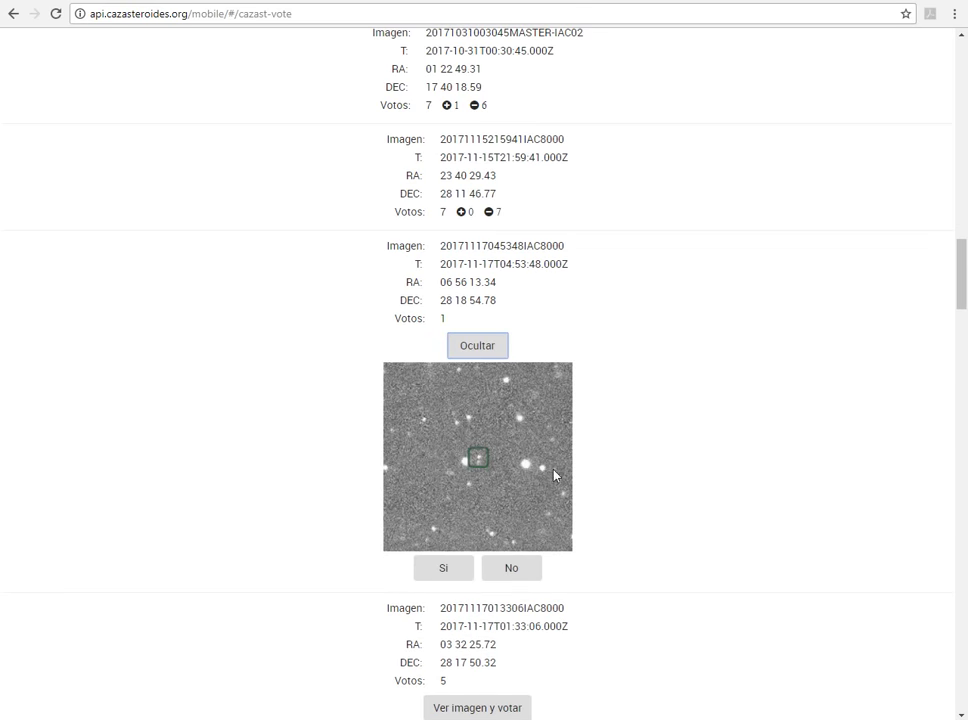
click(457, 577)
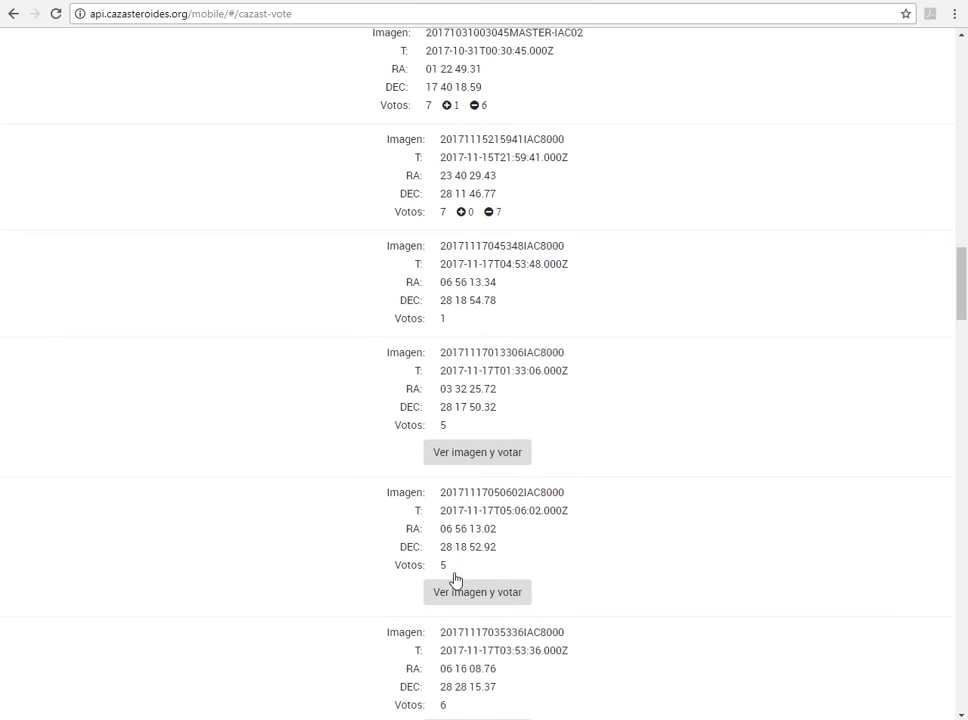
click(488, 456)
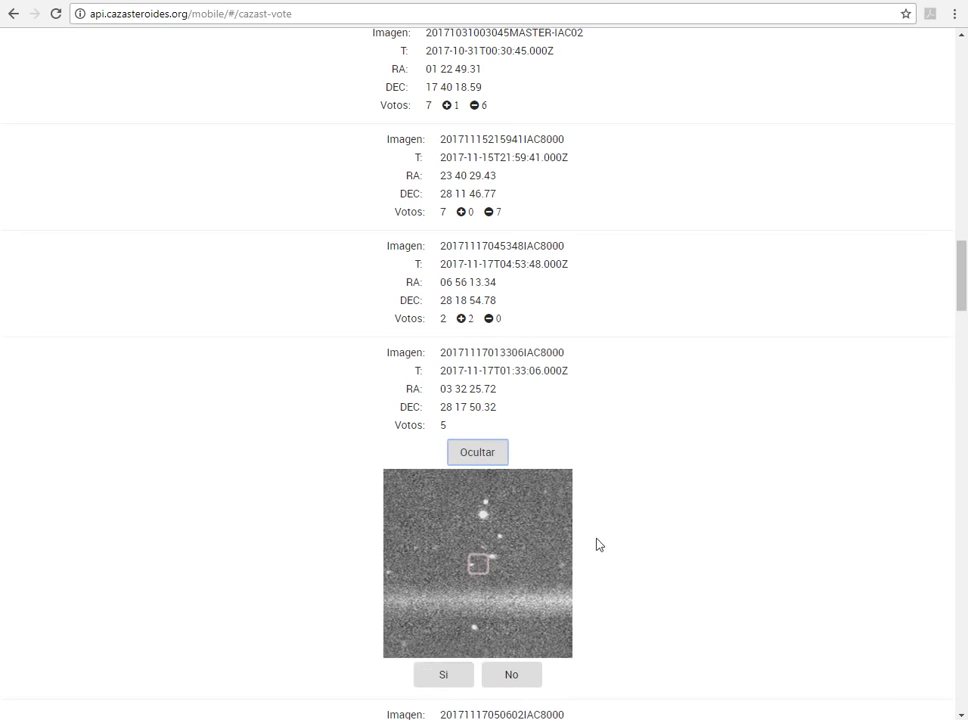
scroll(599, 544, down, 2)
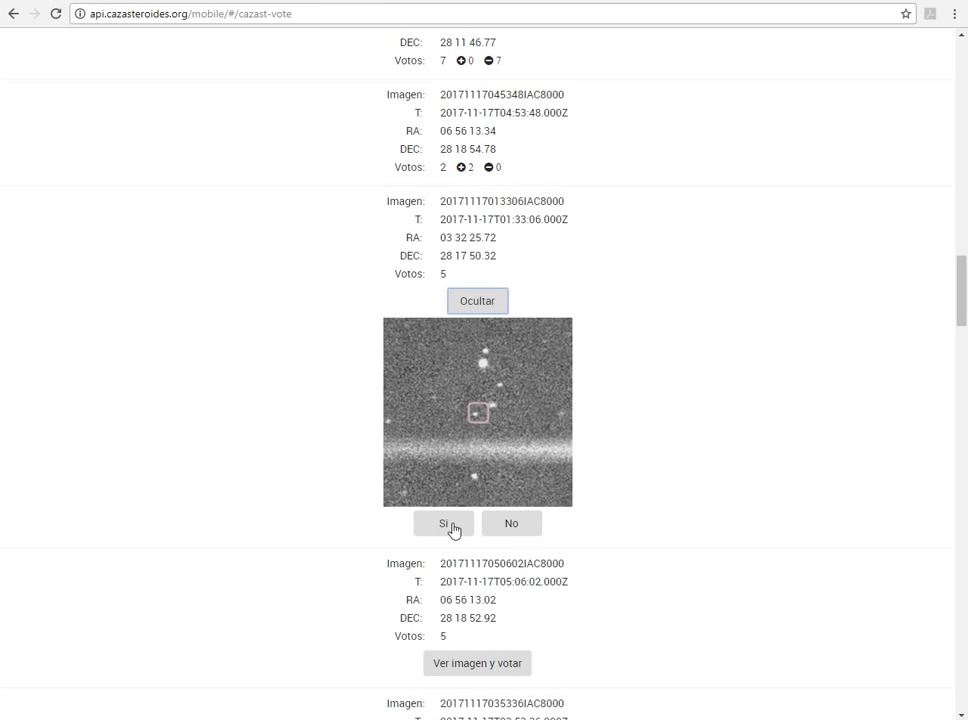
click(445, 524)
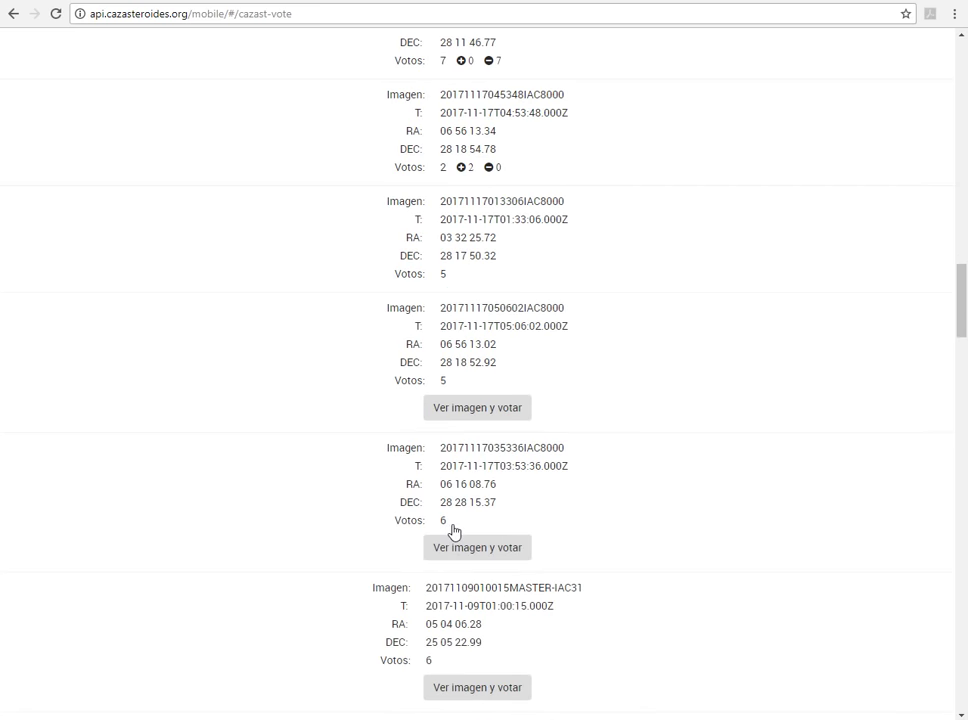
click(481, 408)
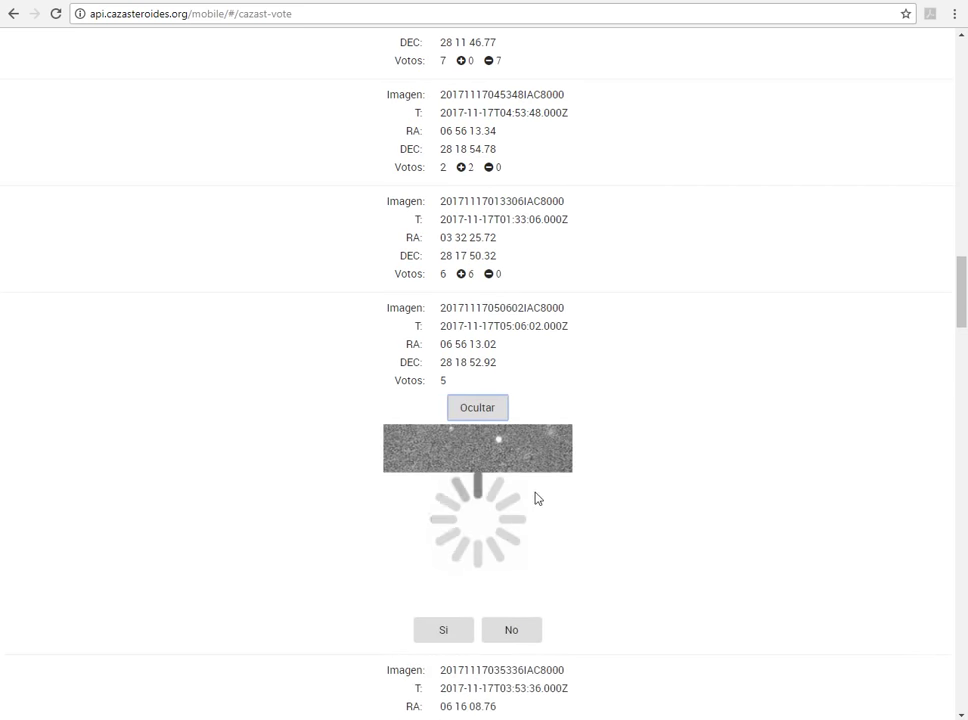
scroll(557, 496, down, 2)
scroll(557, 496, down, 2)
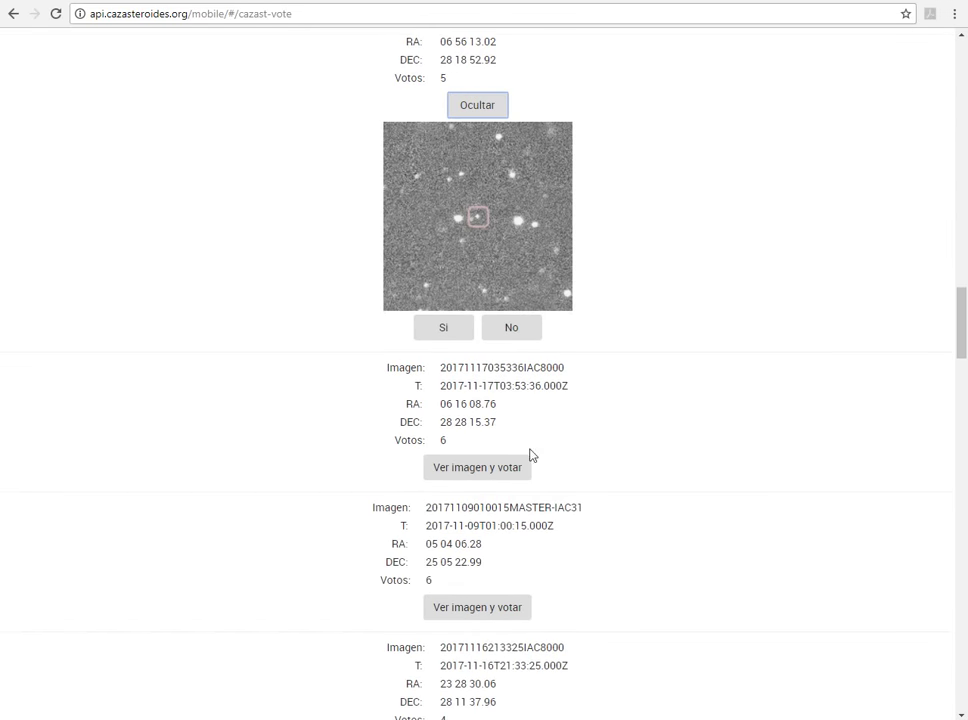
click(443, 330)
click(482, 212)
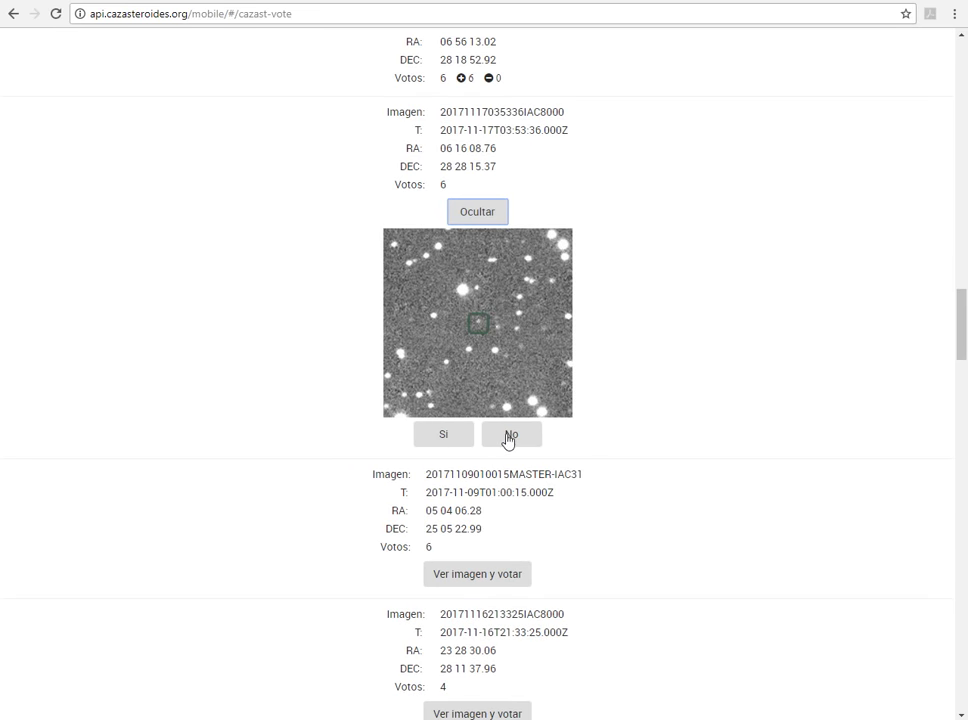
click(511, 436)
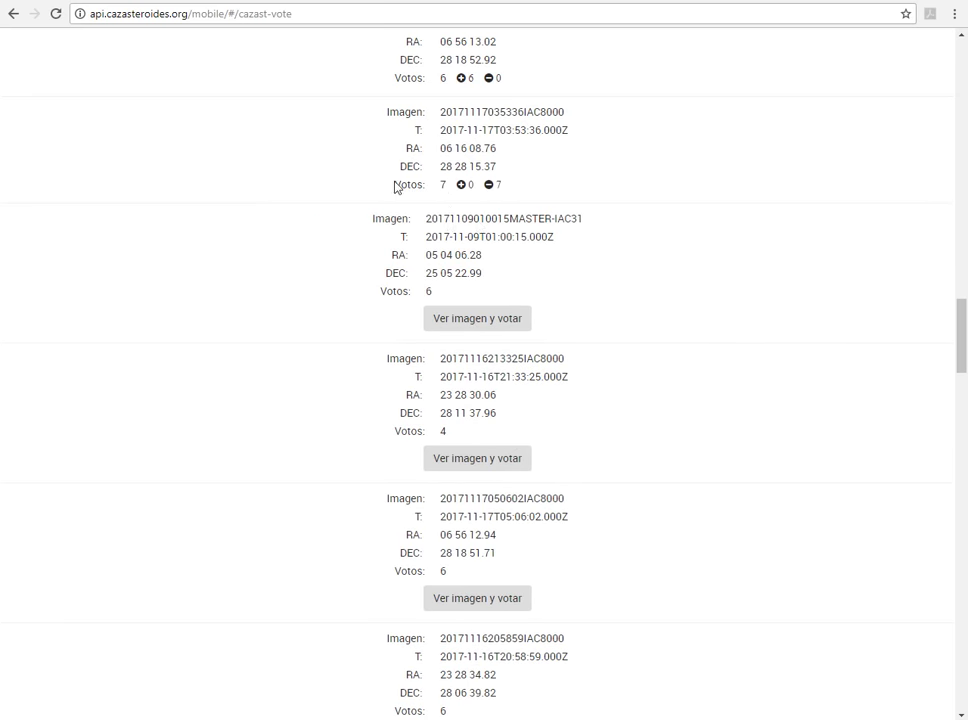
drag(396, 187, 513, 185)
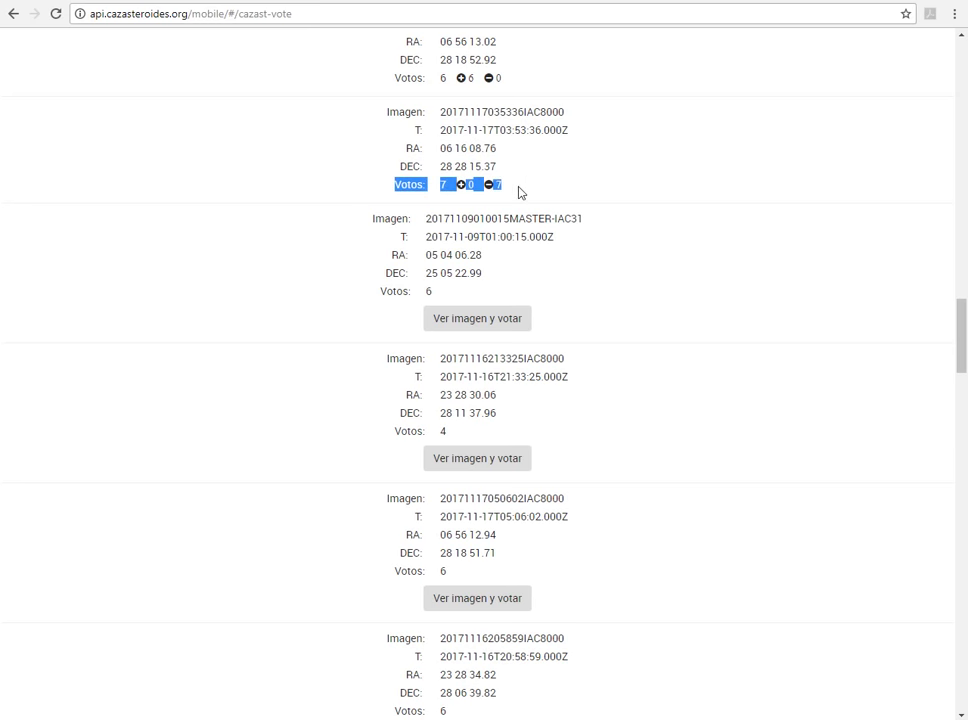
click(531, 283)
click(485, 318)
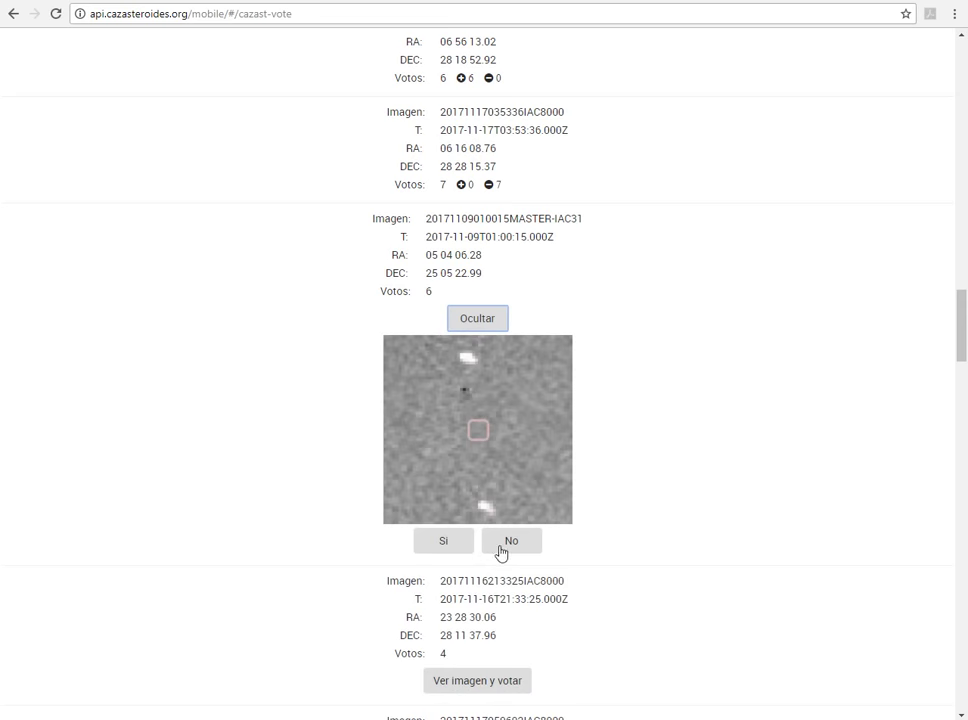
click(510, 545)
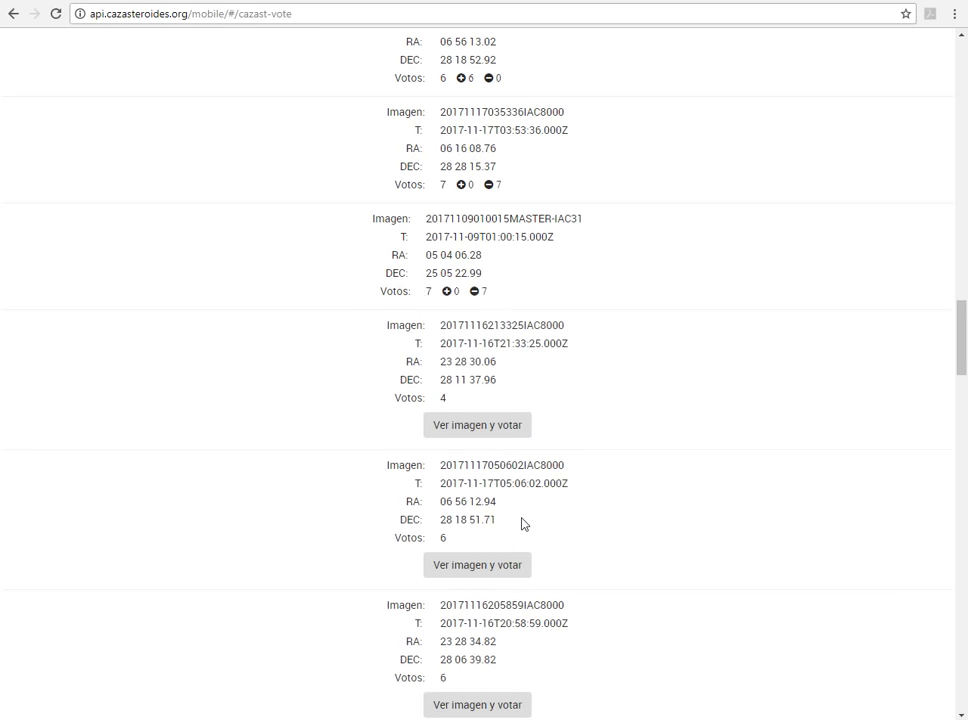
- Look through the voted and pending detections up to the start of the list and return to the main asteroid search view
scroll(522, 522, up, 15)
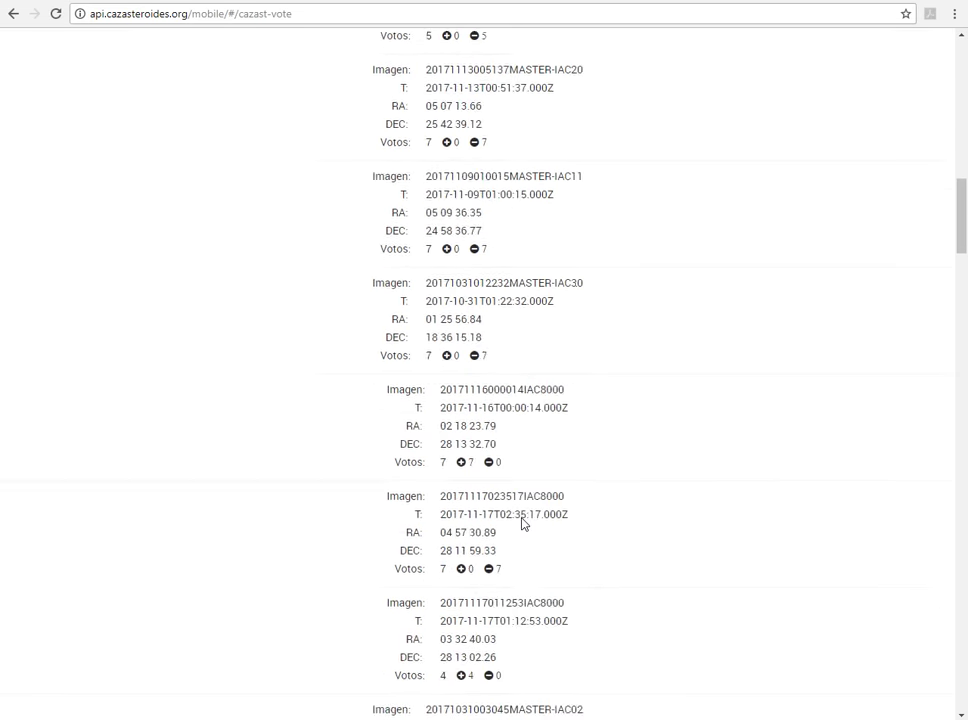
scroll(522, 520, down, 20)
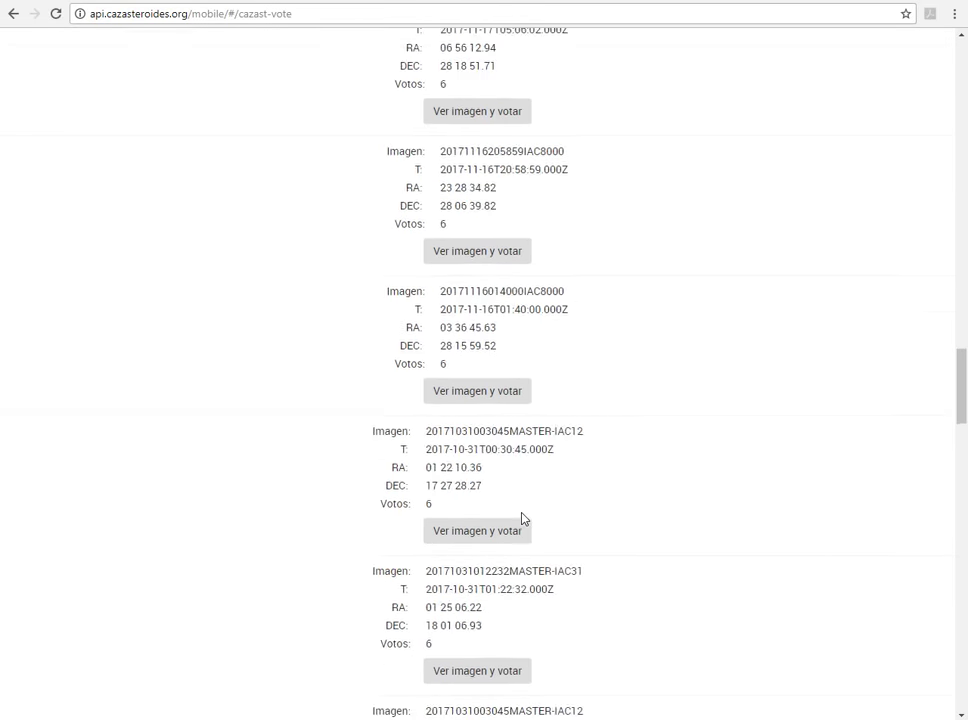
scroll(522, 518, down, 15)
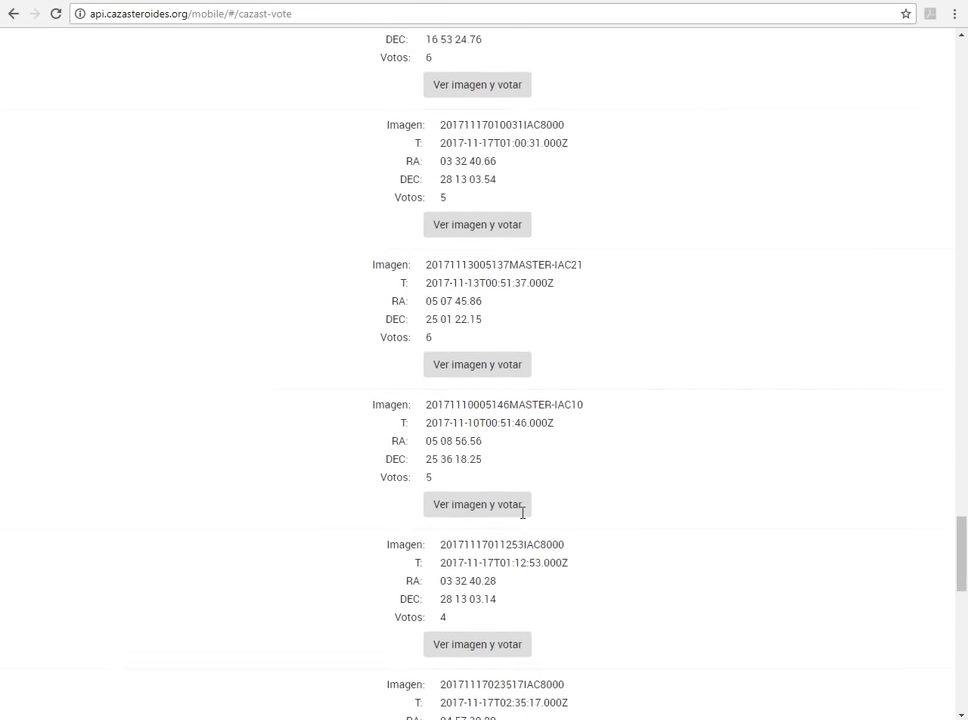
scroll(522, 518, down, 5)
scroll(522, 518, up, 2)
scroll(522, 518, up, 20)
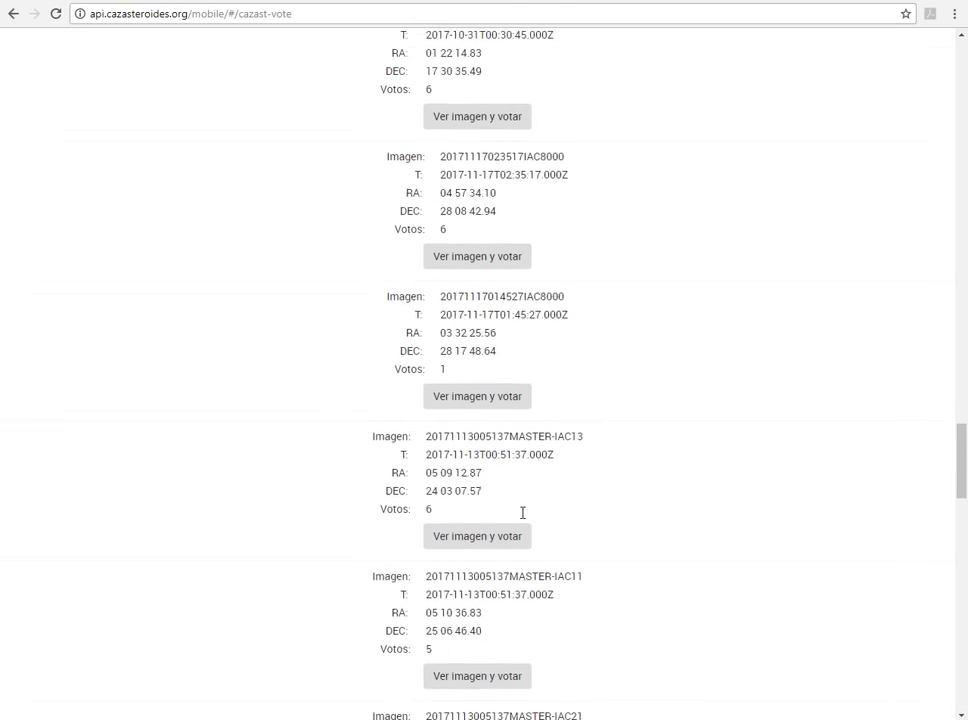
scroll(522, 518, up, 20)
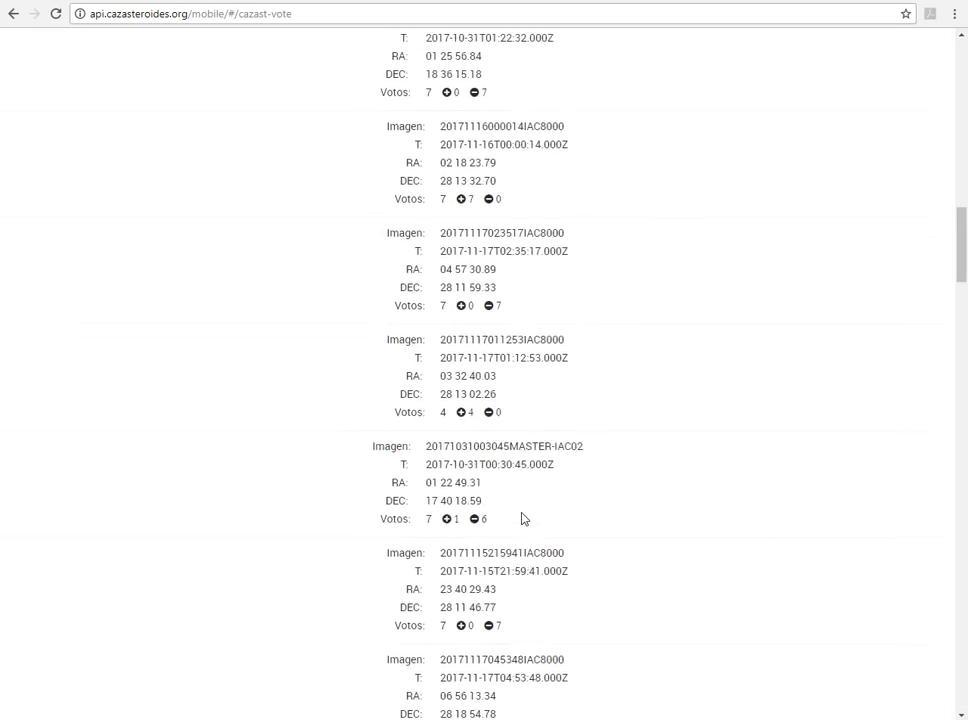
scroll(522, 518, up, 10)
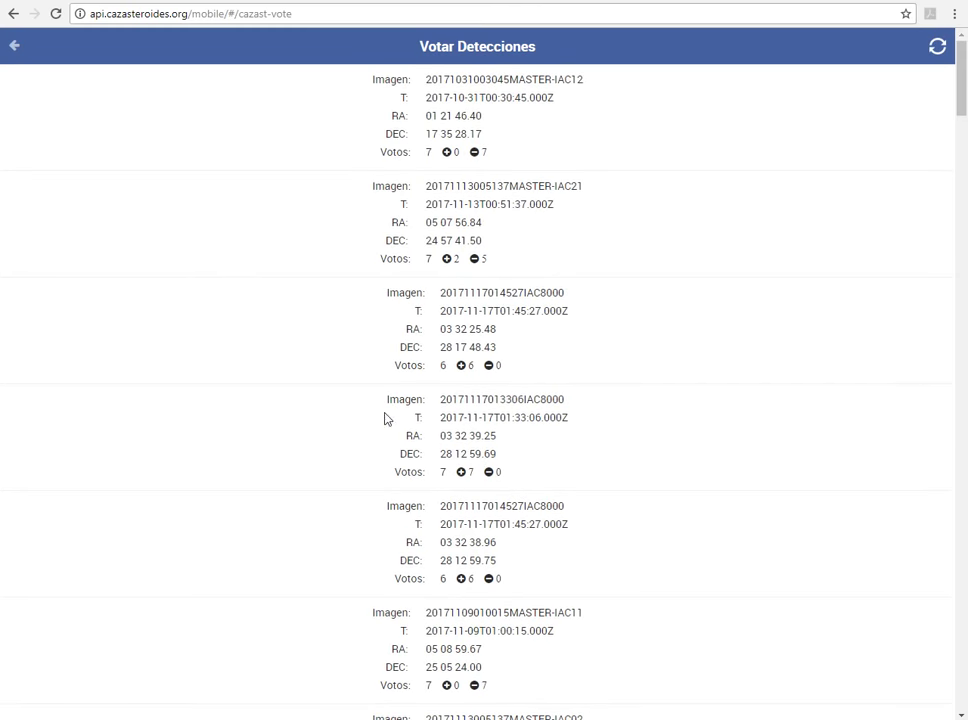
click(45, 115)
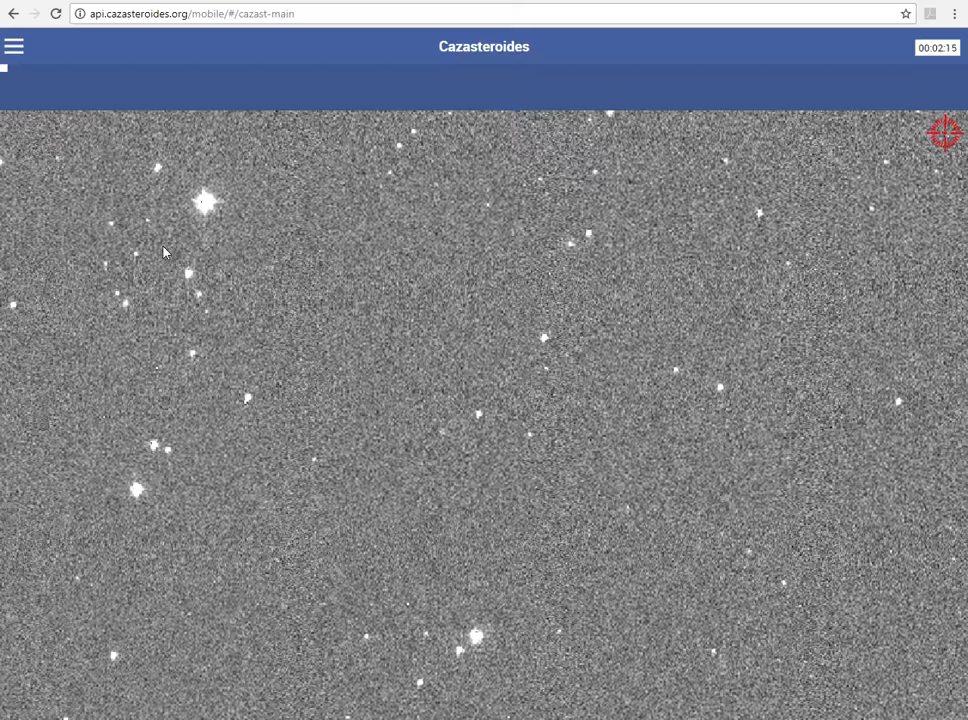